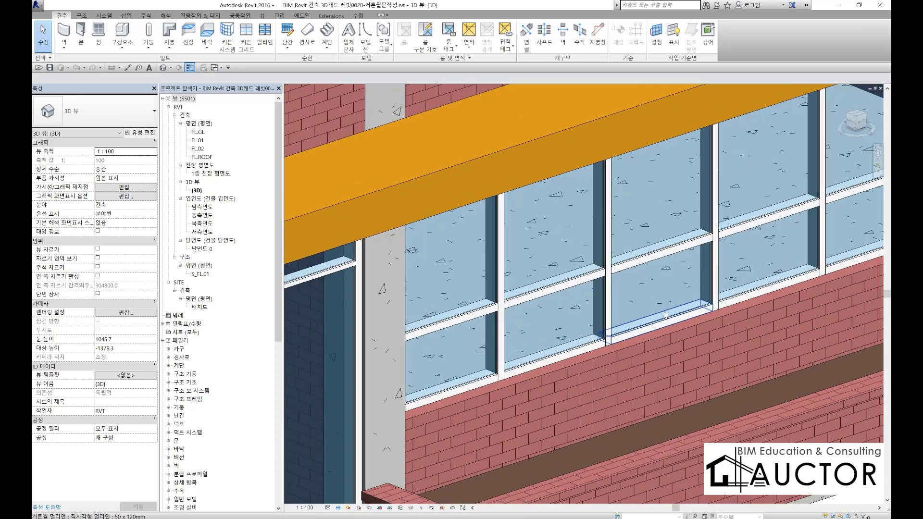
- Examine the lower glazing panels and mullions of the curtain wall window above the brick planter
scroll(668, 323, down, 2)
scroll(735, 239, down, 2)
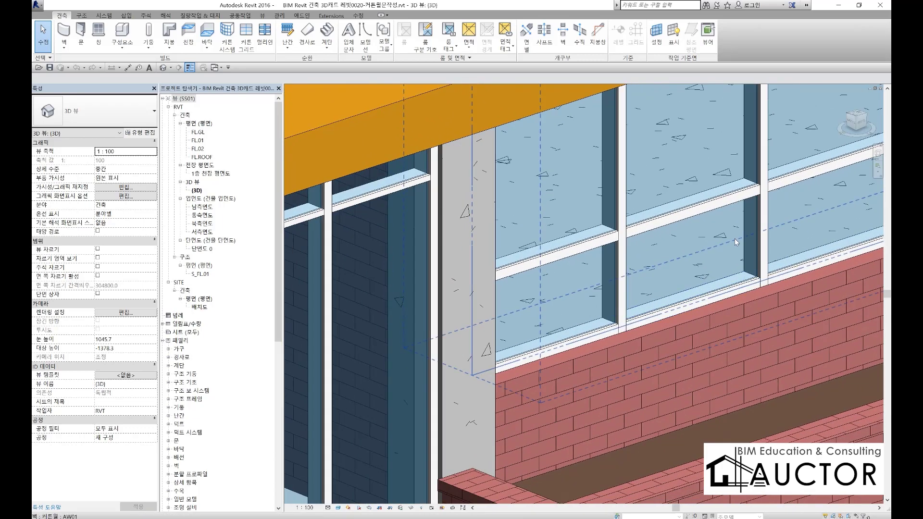
scroll(734, 238, up, 5)
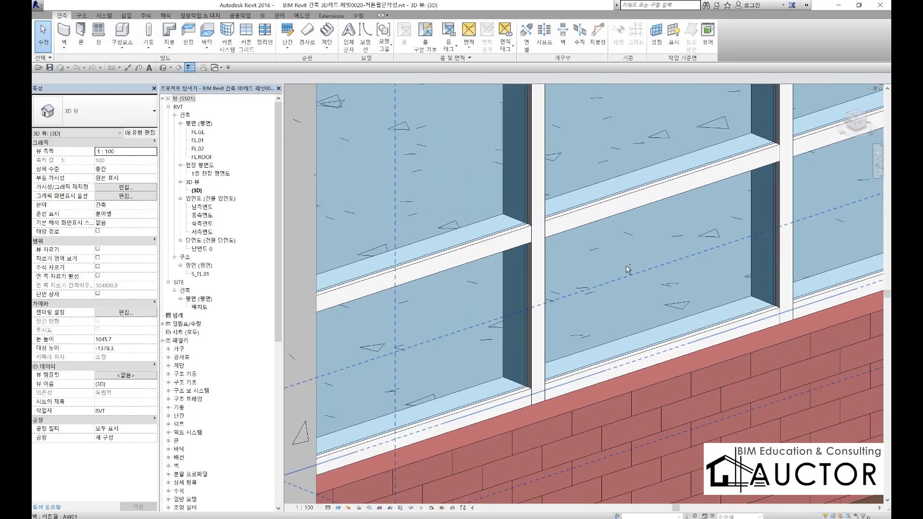
mouse_move(550, 232)
mouse_down()
mouse_move(544, 260)
mouse_move(566, 385)
mouse_move(771, 315)
mouse_move(762, 182)
mouse_move(577, 218)
mouse_move(549, 246)
mouse_up()
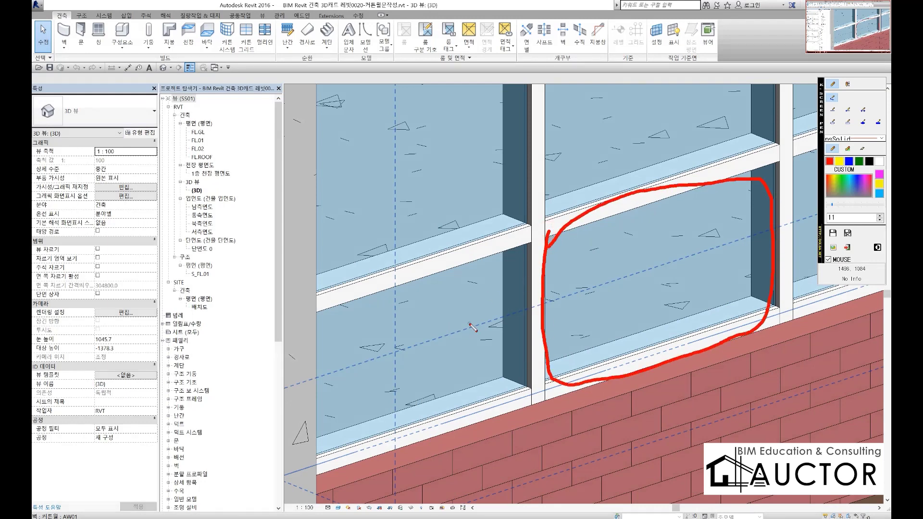
key(Escape)
middle_drag(433, 296, 533, 254)
scroll(638, 223, up, 2)
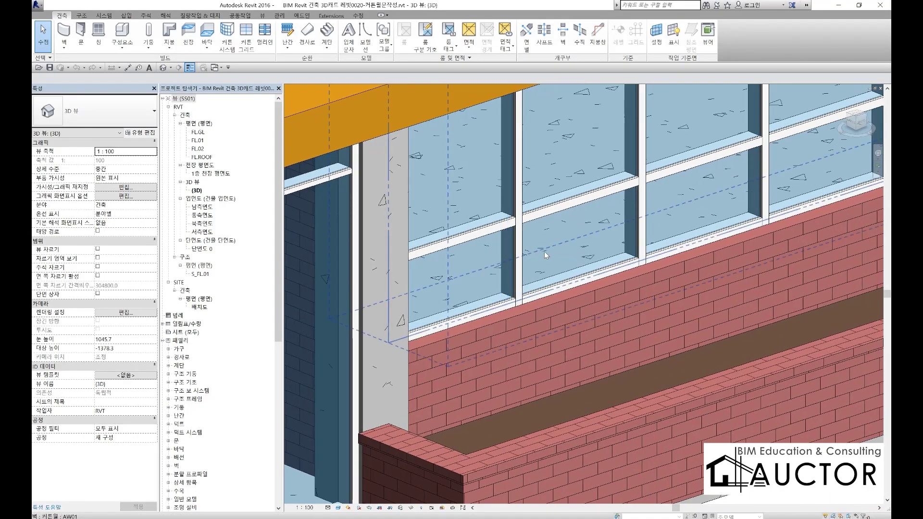
scroll(546, 254, down, 3)
scroll(572, 252, up, 1)
scroll(513, 251, up, 1)
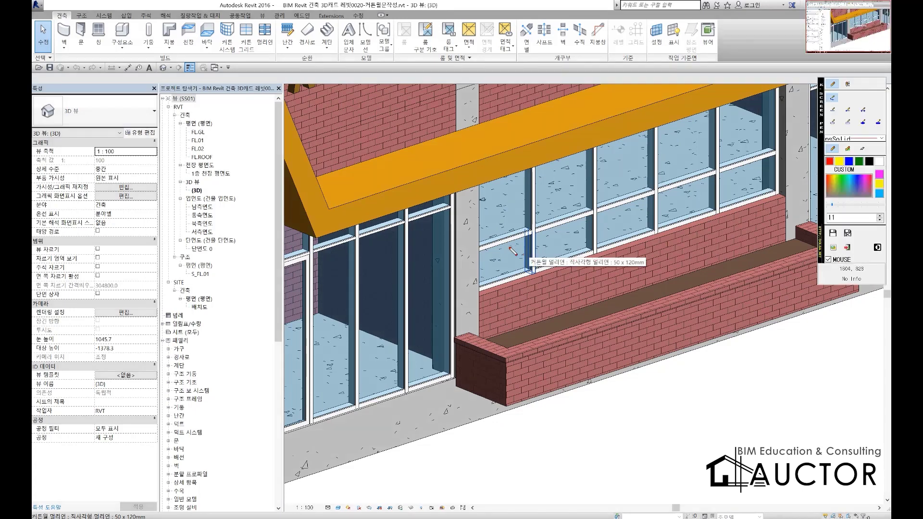
mouse_move(402, 234)
mouse_down()
mouse_move(460, 223)
mouse_move(439, 248)
mouse_move(459, 262)
mouse_up()
drag(417, 290, 469, 280)
mouse_move(462, 235)
mouse_down()
mouse_move(480, 261)
mouse_move(520, 269)
mouse_up()
drag(513, 226, 534, 222)
mouse_move(524, 228)
mouse_down()
mouse_move(541, 250)
mouse_move(558, 248)
mouse_up()
drag(568, 228, 572, 289)
click(593, 238)
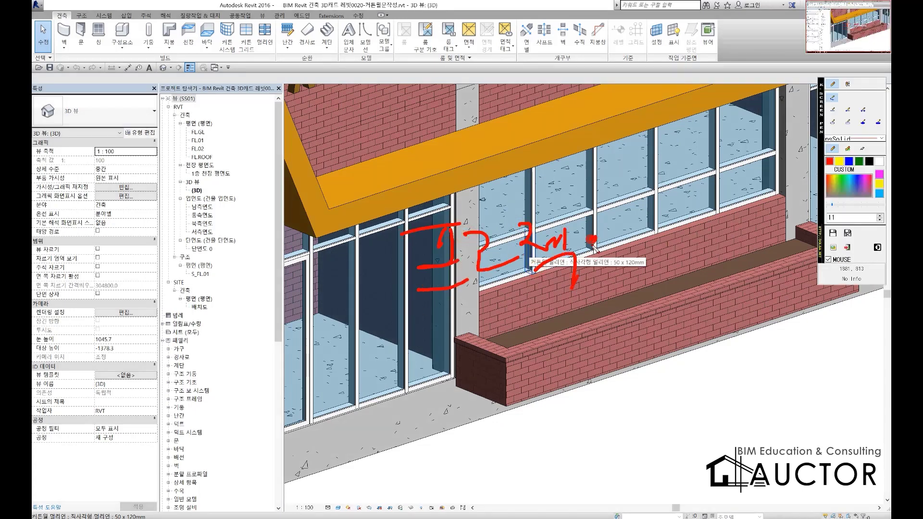
drag(596, 234, 583, 251)
drag(580, 272, 618, 266)
mouse_move(648, 211)
mouse_down()
mouse_move(662, 243)
mouse_move(692, 230)
mouse_move(719, 235)
mouse_up()
mouse_move(687, 240)
mouse_down()
mouse_move(679, 273)
mouse_move(607, 253)
mouse_up()
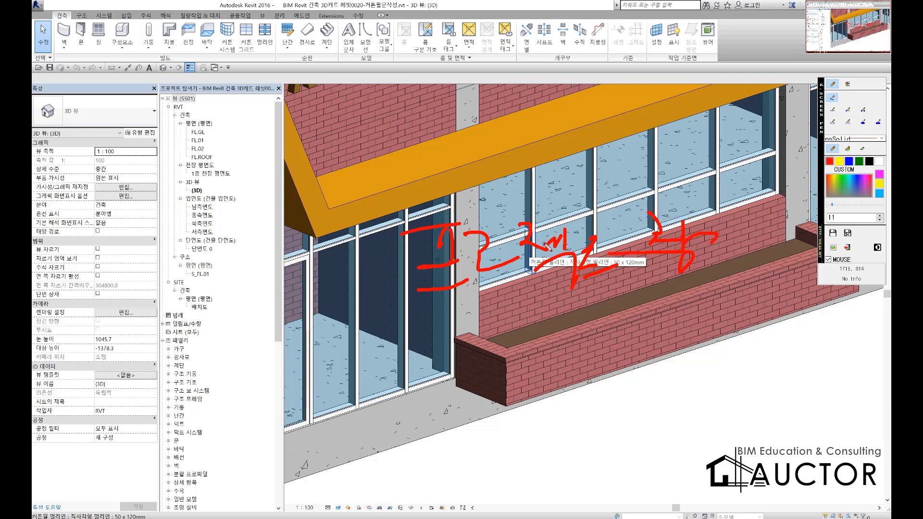
key(Escape)
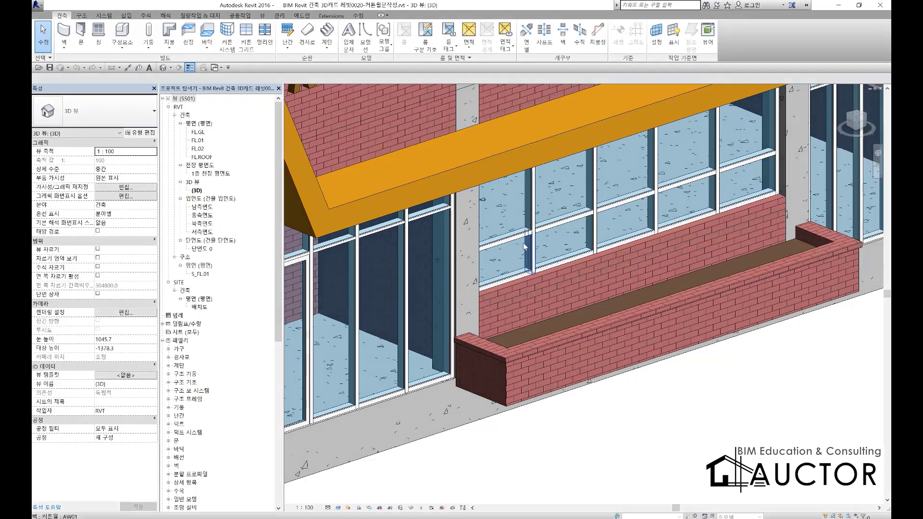
- Select the second lower glass panel of the curtain wall window to view its properties, and clear the selection
key(Tab)
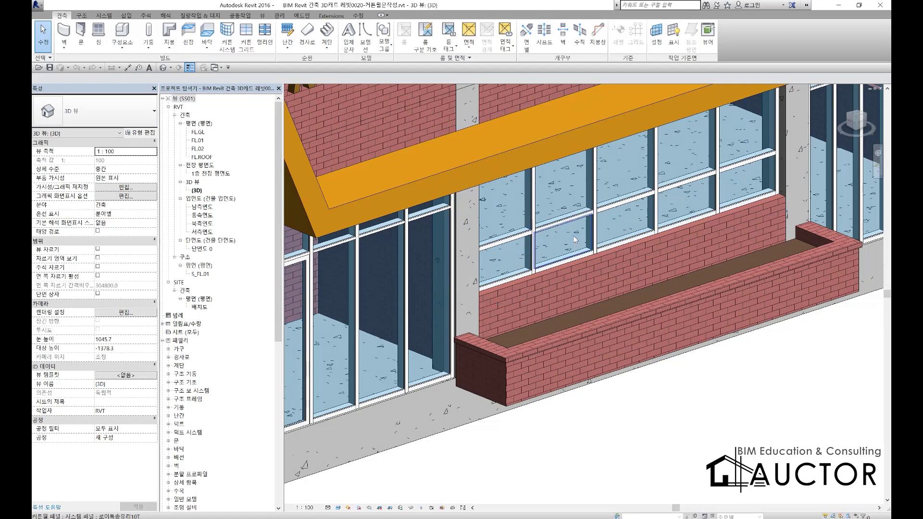
click(572, 237)
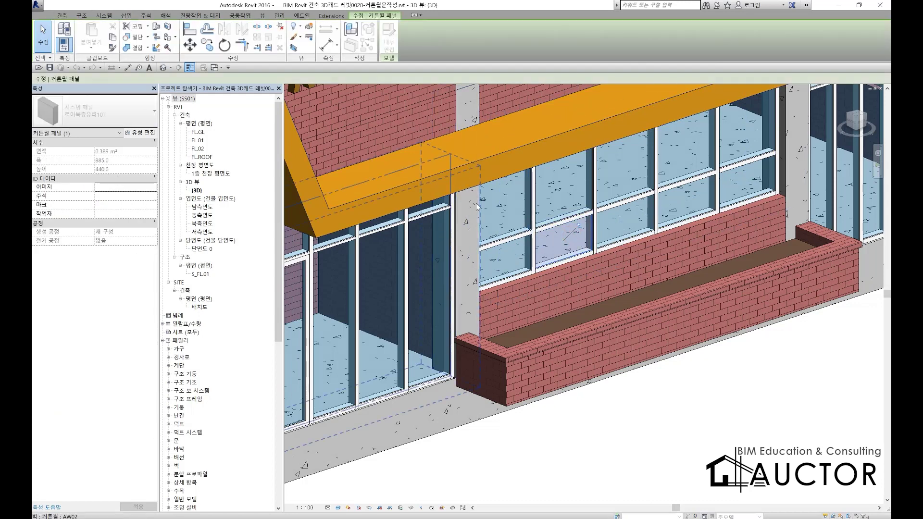
click(735, 394)
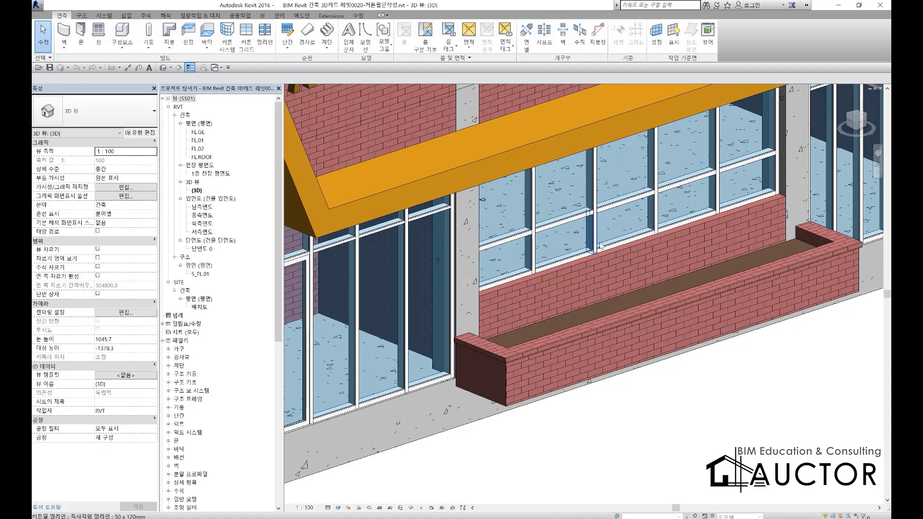
scroll(600, 247, down, 5)
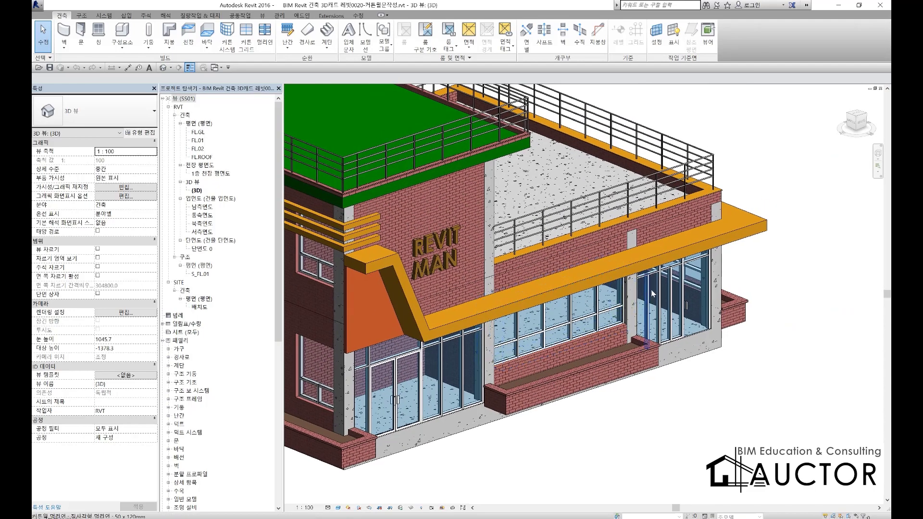
middle_drag(652, 293, 335, 302)
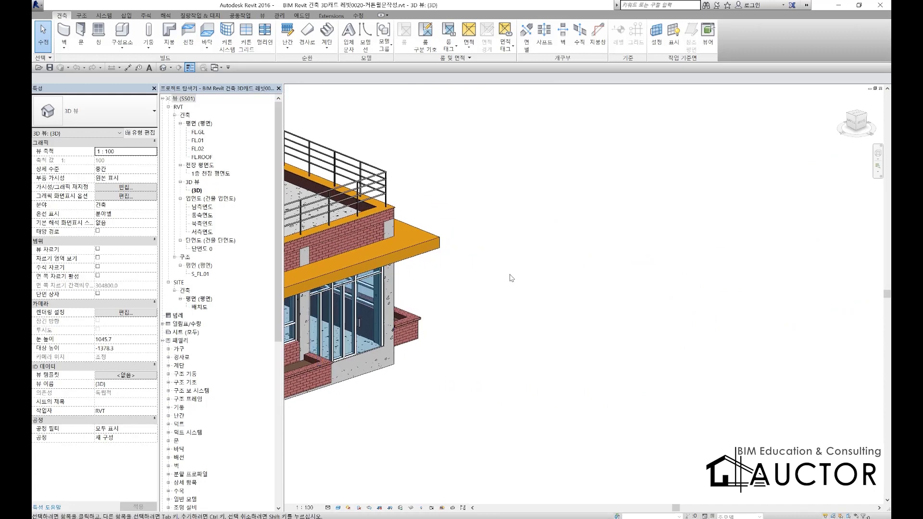
key(F9)
drag(442, 184, 489, 222)
drag(487, 181, 489, 230)
drag(489, 182, 491, 232)
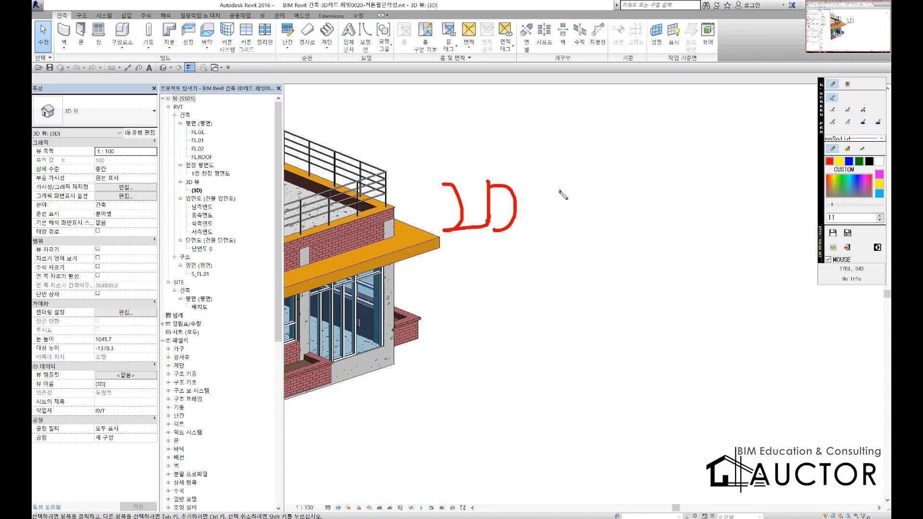
drag(576, 183, 612, 179)
mouse_move(583, 189)
mouse_down()
mouse_move(583, 210)
mouse_move(602, 208)
mouse_up()
drag(578, 210, 614, 209)
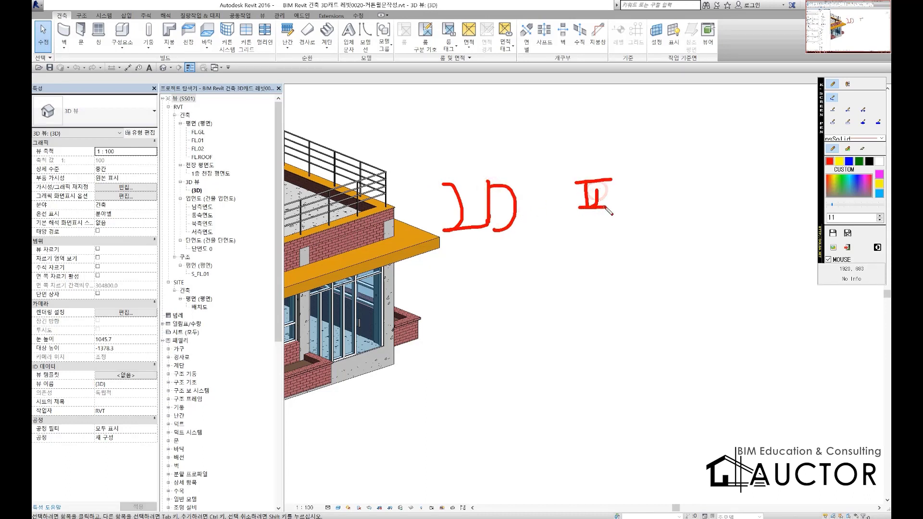
drag(572, 231, 613, 226)
mouse_move(619, 201)
mouse_down()
mouse_move(658, 211)
mouse_move(666, 225)
mouse_move(682, 190)
mouse_move(722, 189)
mouse_move(730, 212)
mouse_up()
drag(719, 218, 745, 233)
drag(454, 269, 505, 298)
drag(504, 271, 515, 297)
mouse_move(565, 262)
mouse_down()
mouse_move(560, 303)
mouse_move(590, 268)
mouse_move(625, 293)
mouse_move(531, 321)
mouse_move(462, 183)
mouse_move(752, 332)
mouse_move(555, 353)
mouse_up()
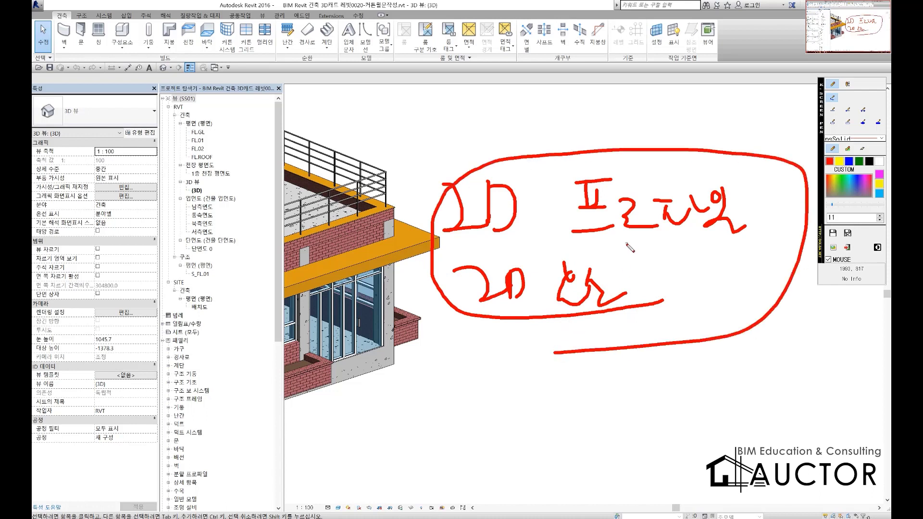
right_click(409, 234)
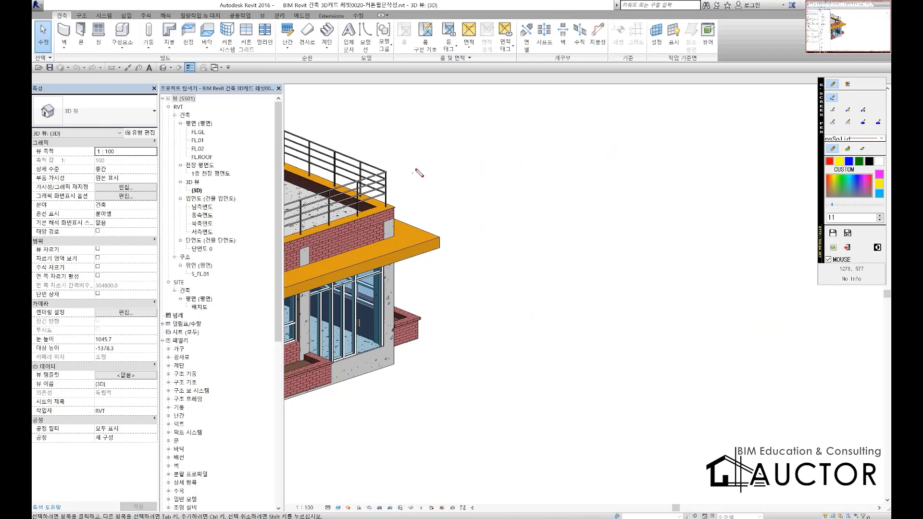
drag(415, 159, 461, 216)
drag(489, 165, 510, 234)
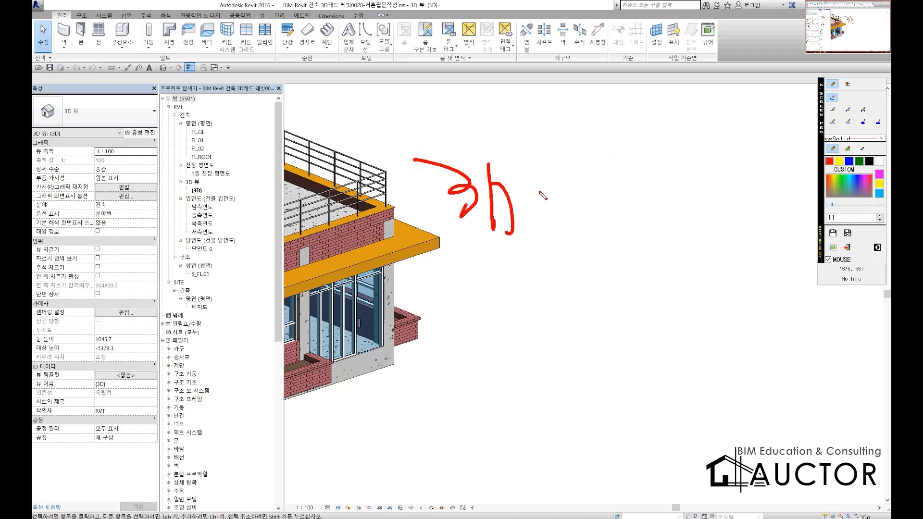
mouse_move(550, 180)
mouse_down()
mouse_move(601, 200)
mouse_move(648, 156)
mouse_move(685, 156)
mouse_up()
drag(718, 196, 409, 281)
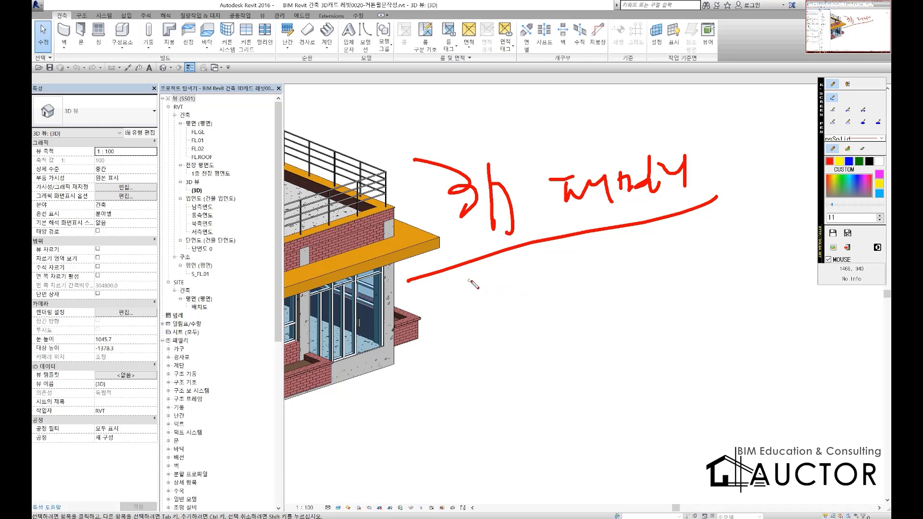
mouse_move(466, 280)
mouse_down()
mouse_move(503, 279)
mouse_move(505, 312)
mouse_move(556, 307)
mouse_move(611, 327)
mouse_move(625, 299)
mouse_move(533, 336)
mouse_move(556, 366)
mouse_up()
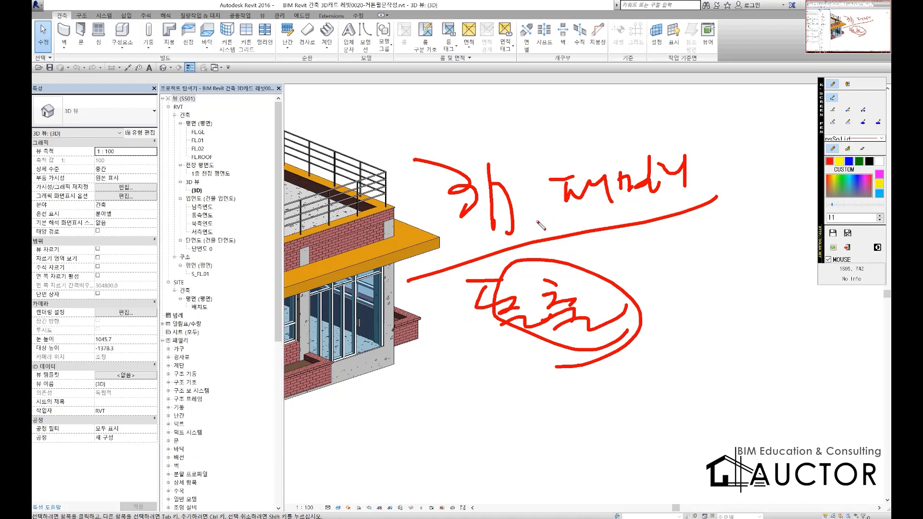
key(Delete)
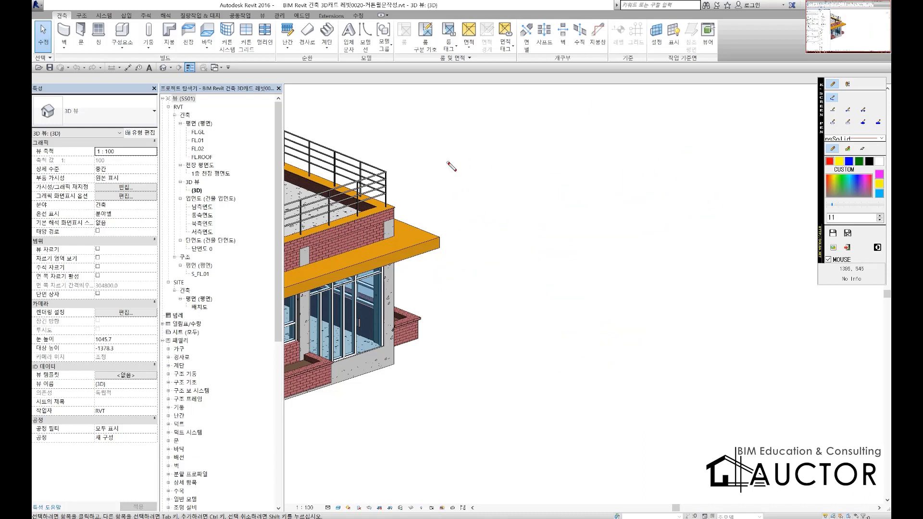
mouse_move(450, 115)
mouse_down()
mouse_move(437, 290)
mouse_move(644, 128)
mouse_move(460, 289)
mouse_move(431, 287)
mouse_up()
drag(448, 236, 668, 236)
drag(512, 130, 500, 327)
drag(580, 135, 580, 298)
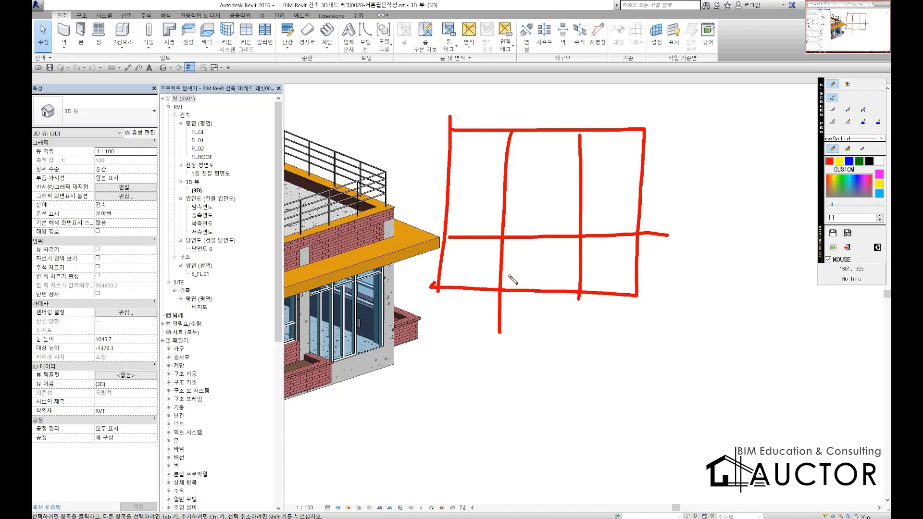
mouse_move(500, 263)
mouse_down()
mouse_move(581, 264)
mouse_move(575, 270)
mouse_up()
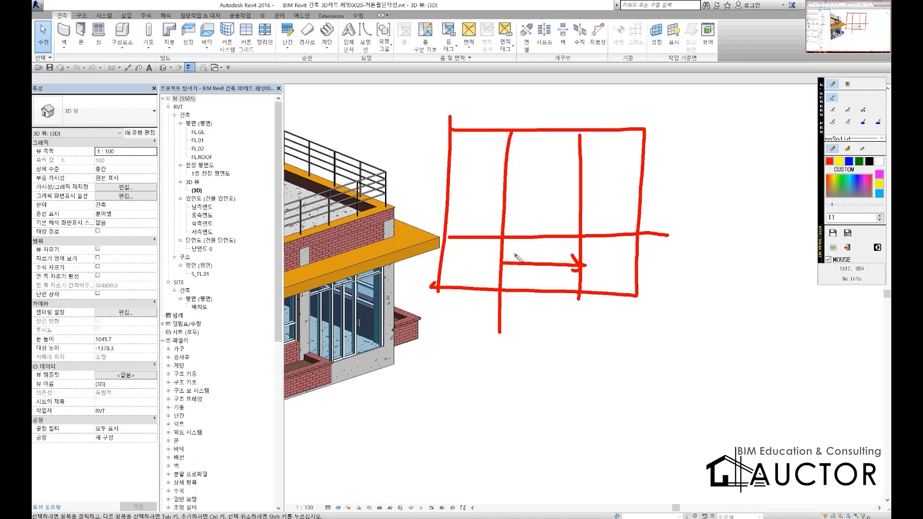
drag(514, 256, 512, 270)
mouse_move(545, 236)
mouse_down()
mouse_move(547, 288)
mouse_move(535, 275)
mouse_move(560, 256)
mouse_up()
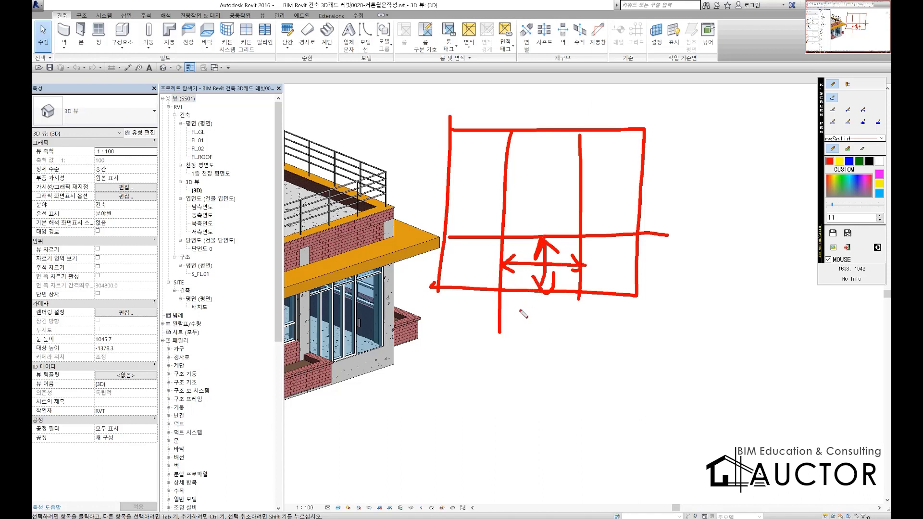
mouse_move(545, 328)
mouse_down()
mouse_move(571, 328)
mouse_move(572, 368)
mouse_move(594, 332)
mouse_move(598, 371)
mouse_move(644, 327)
mouse_move(642, 336)
mouse_move(674, 355)
mouse_up()
mouse_move(343, 324)
mouse_down()
mouse_move(358, 331)
mouse_move(368, 377)
mouse_up()
drag(366, 361, 401, 347)
drag(404, 325, 405, 384)
mouse_move(420, 346)
mouse_down()
mouse_move(438, 333)
mouse_move(445, 367)
mouse_move(476, 339)
mouse_move(483, 358)
mouse_move(518, 362)
mouse_move(515, 331)
mouse_up()
drag(513, 370, 476, 395)
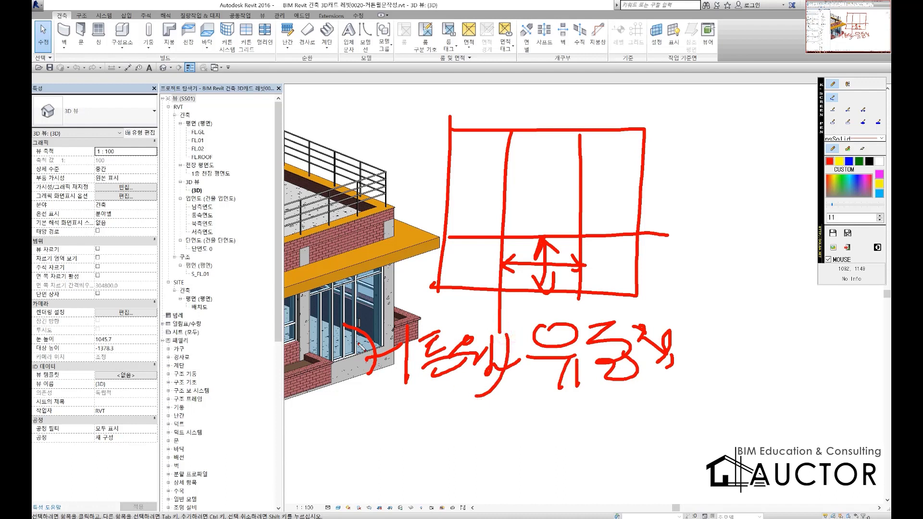
drag(348, 329, 362, 410)
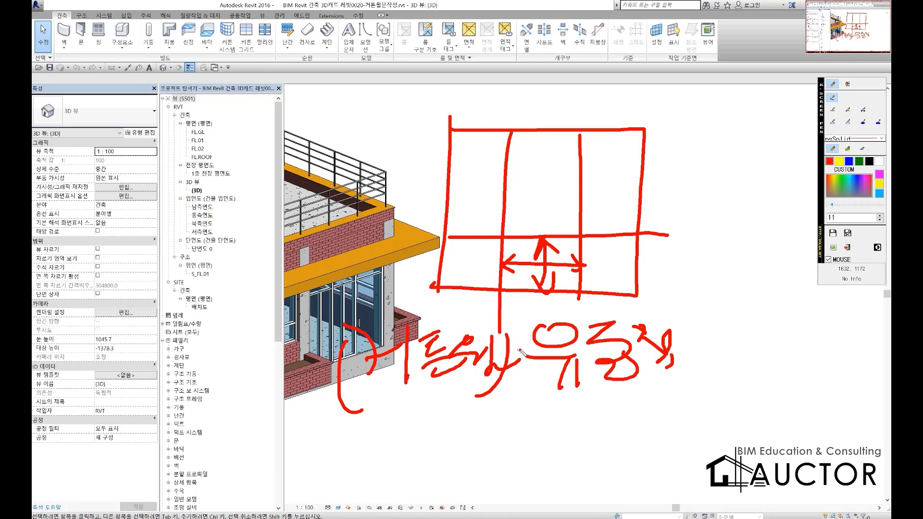
mouse_move(602, 398)
mouse_down()
mouse_move(570, 301)
mouse_move(560, 412)
mouse_up()
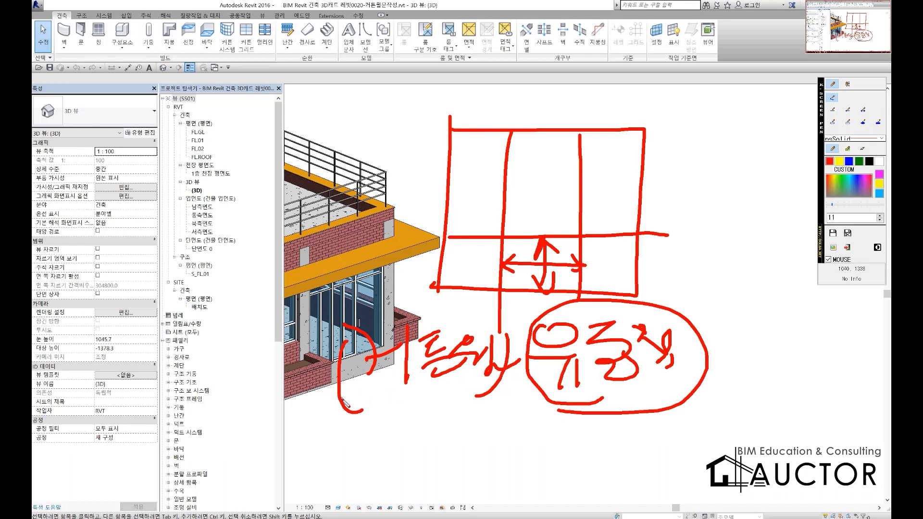
drag(341, 401, 687, 386)
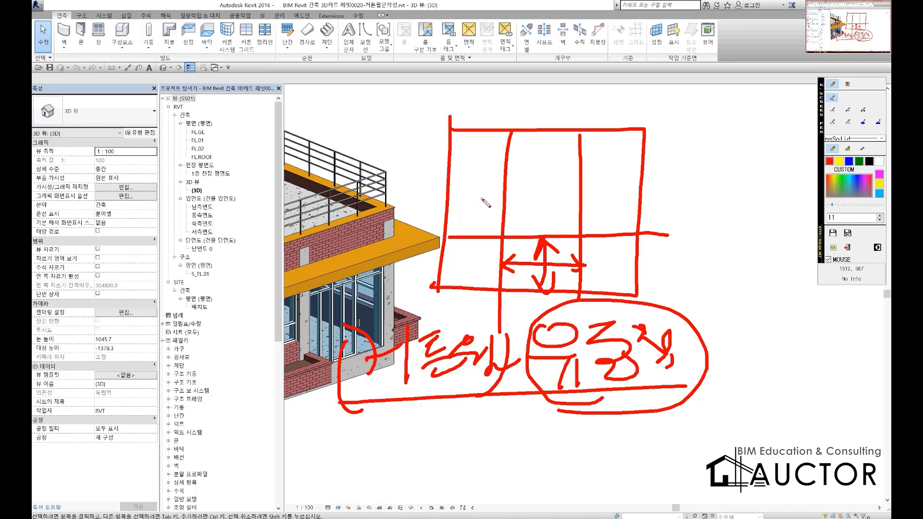
key(Escape)
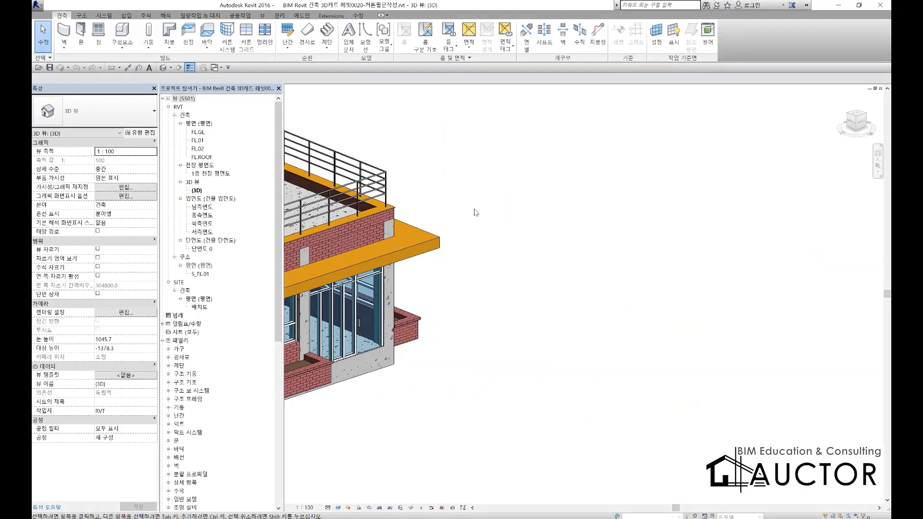
- Bring up the view and window management commands and locate the one that closes hidden windows
scroll(485, 212, down, 5)
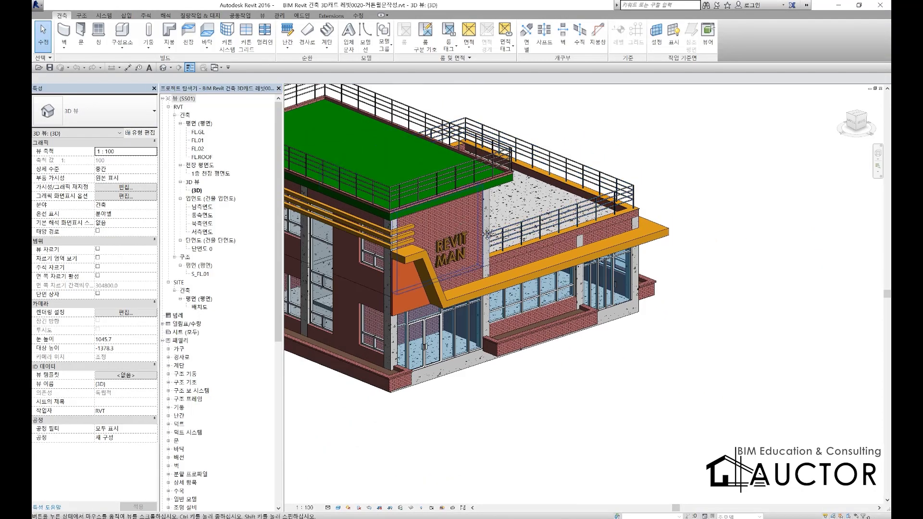
middle_drag(531, 169, 590, 186)
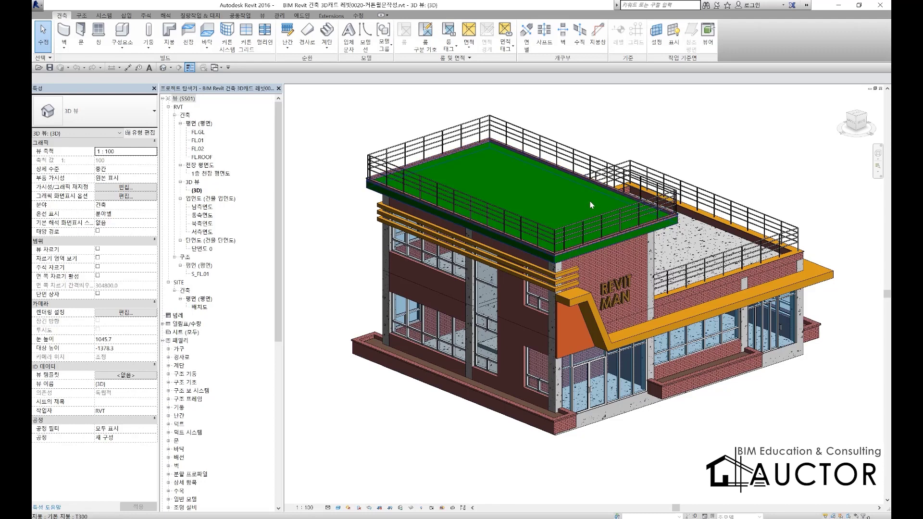
key(F9)
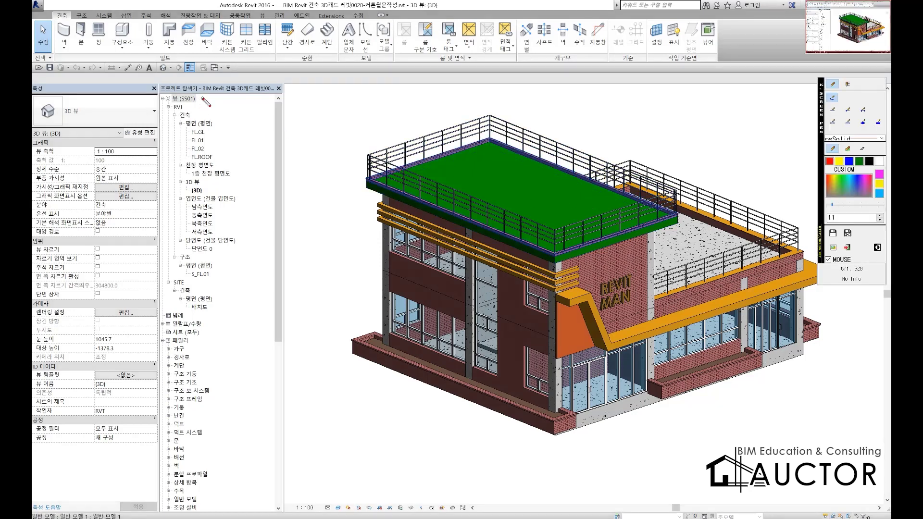
key(F9)
click(262, 16)
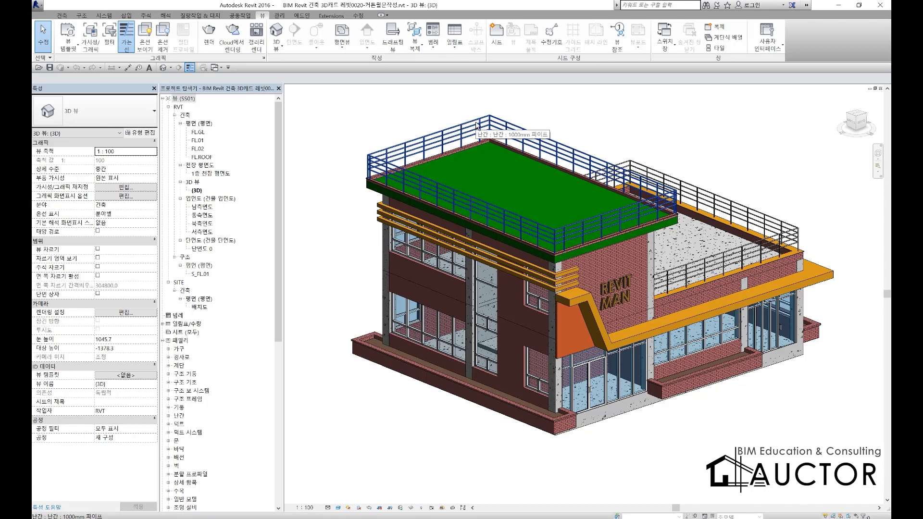
key(F9)
mouse_move(682, 55)
mouse_down()
mouse_move(671, 55)
mouse_move(666, 25)
mouse_move(706, 29)
mouse_move(688, 60)
mouse_up()
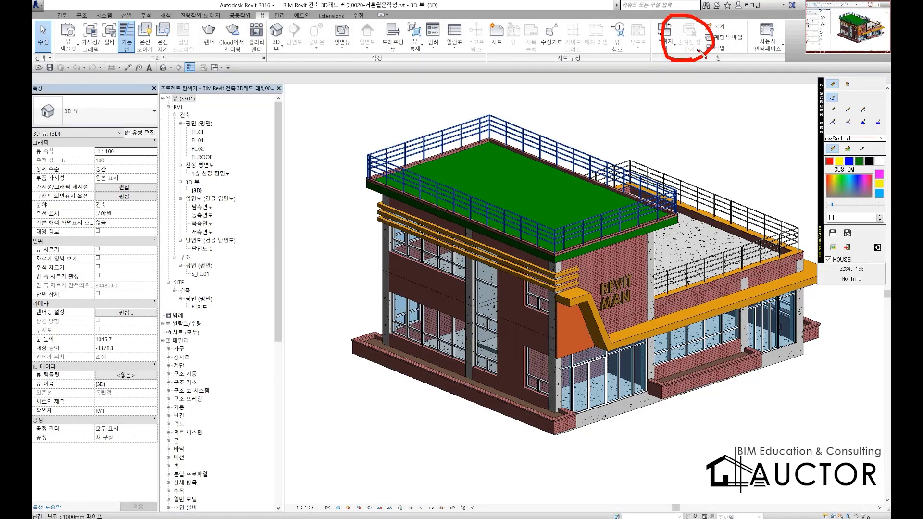
scroll(688, 25, up, 4)
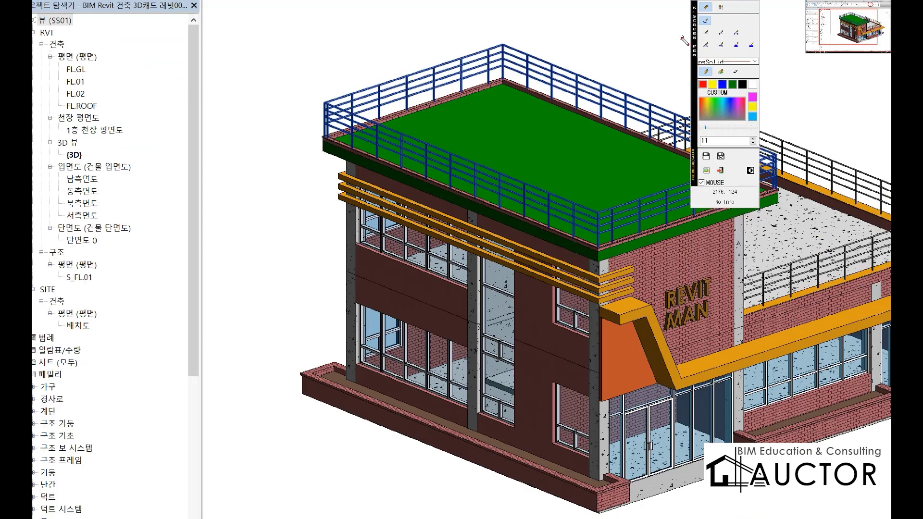
scroll(803, 82, up, 1)
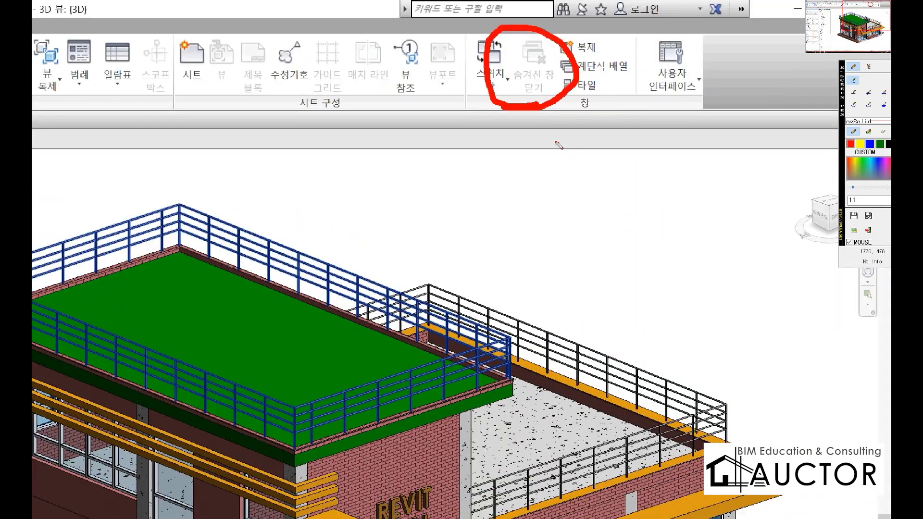
drag(536, 105, 575, 109)
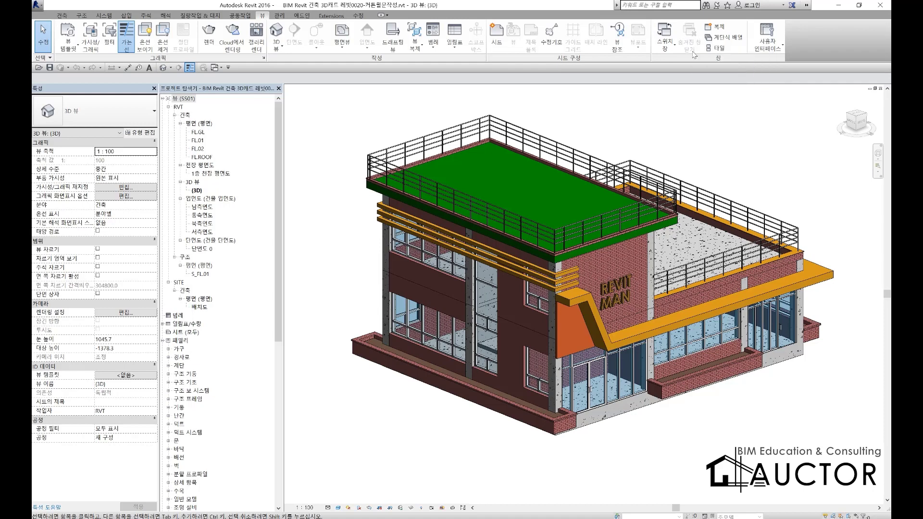
click(649, 106)
- Open the FL.01, FL.02 and FL.ROOF floor plans and the 남측면도 and 북측면도 elevations one after another
double_click(197, 140)
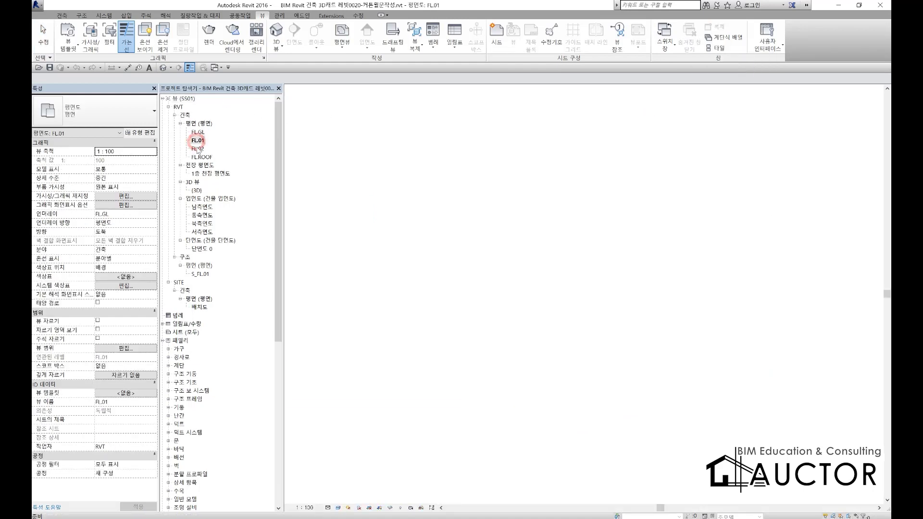
double_click(197, 149)
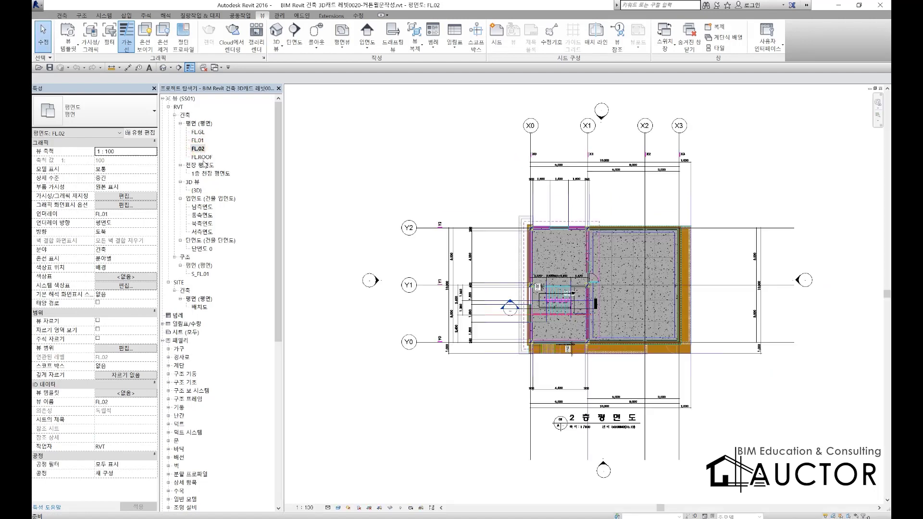
double_click(205, 157)
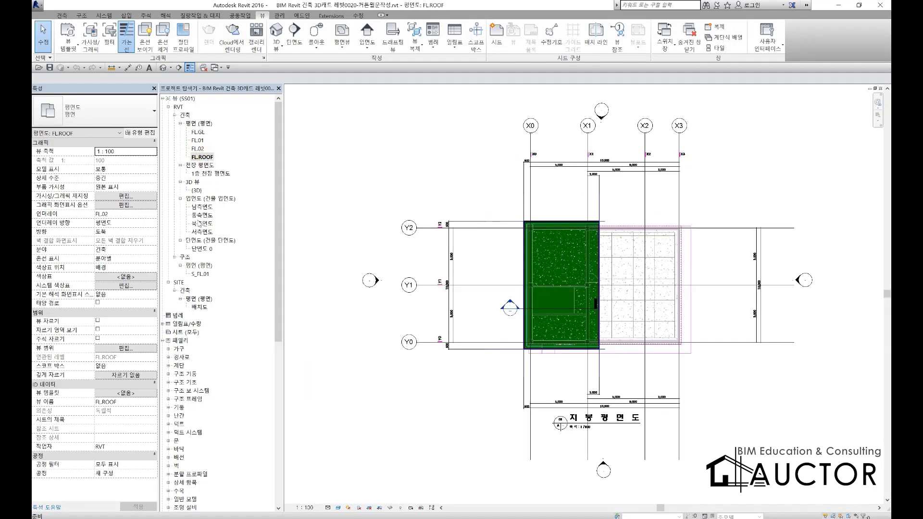
double_click(204, 208)
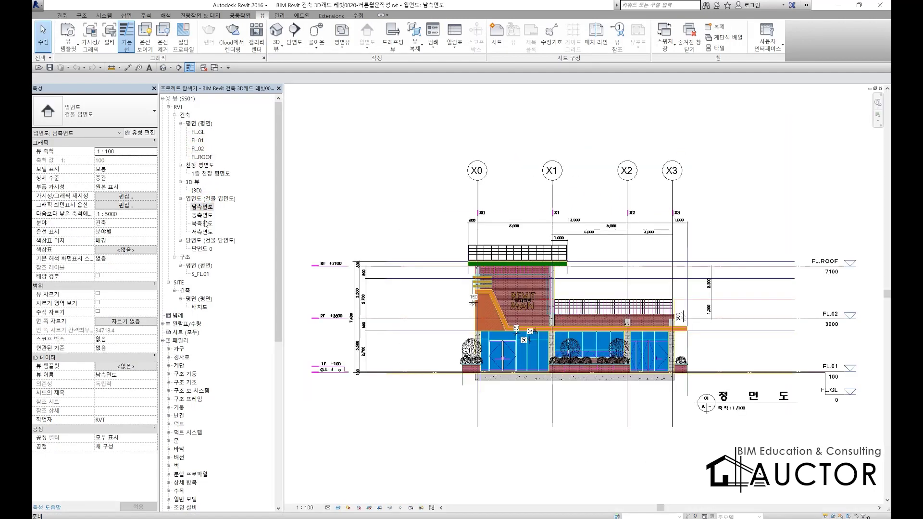
double_click(204, 224)
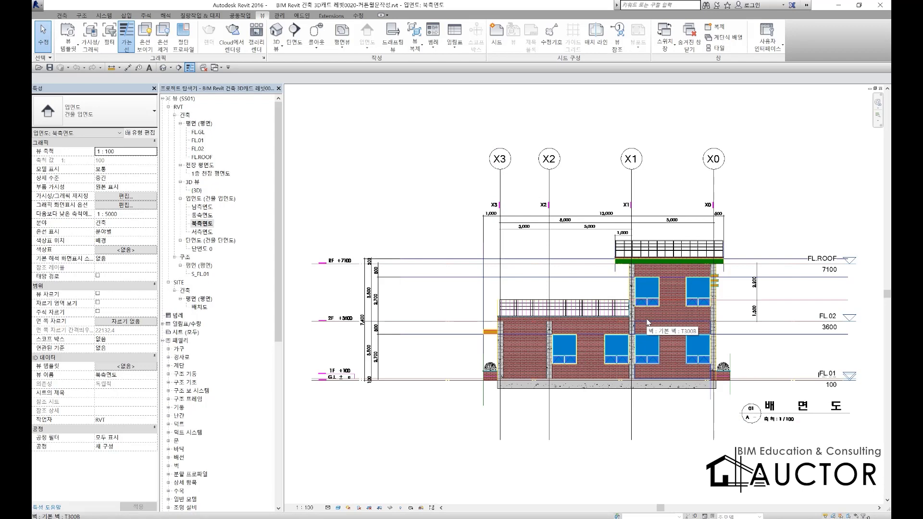
- Tile all open view windows, and maximize the {3D} view
key(w)
key(t)
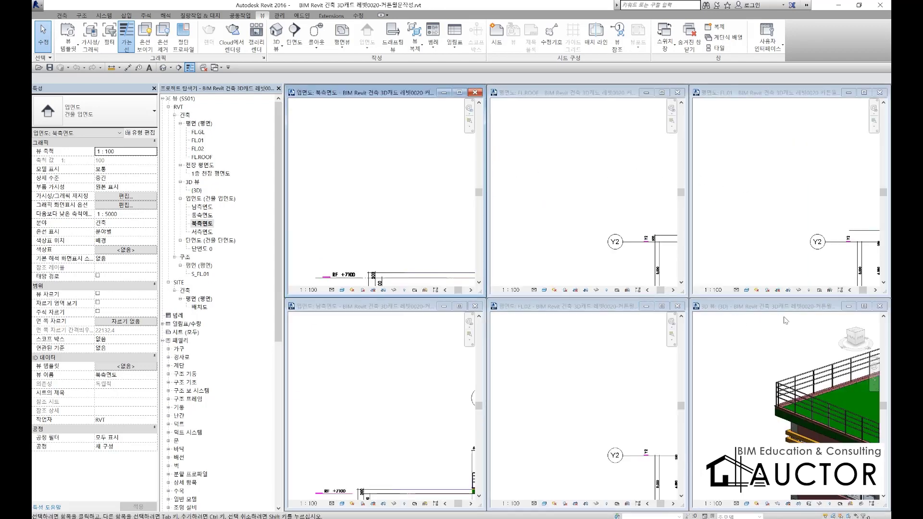
click(864, 307)
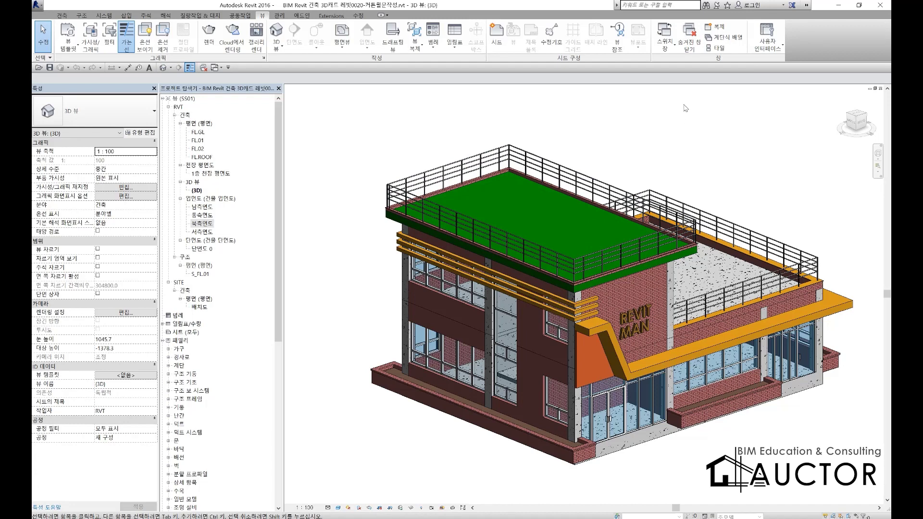
mouse_move(704, 65)
mouse_down()
mouse_move(665, 34)
mouse_move(704, 55)
mouse_move(685, 68)
mouse_up()
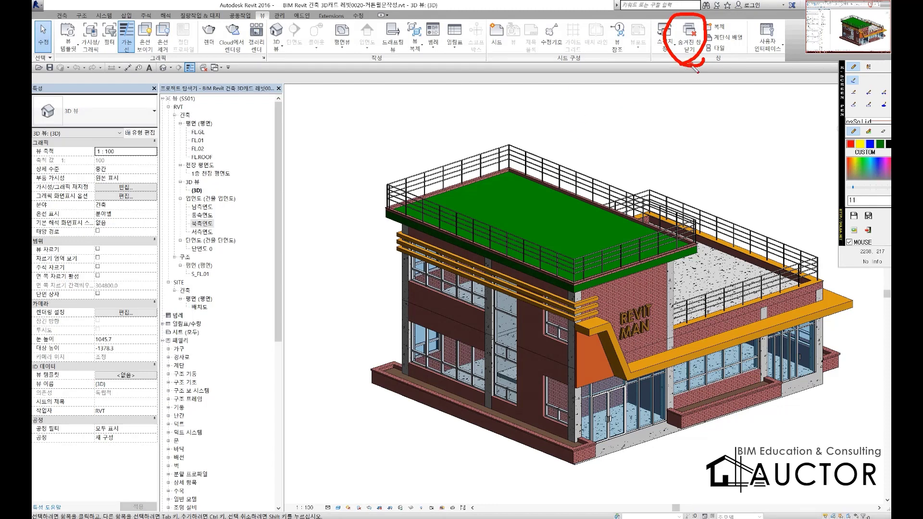
mouse_move(692, 70)
mouse_down()
mouse_move(670, 14)
mouse_move(694, 85)
mouse_up()
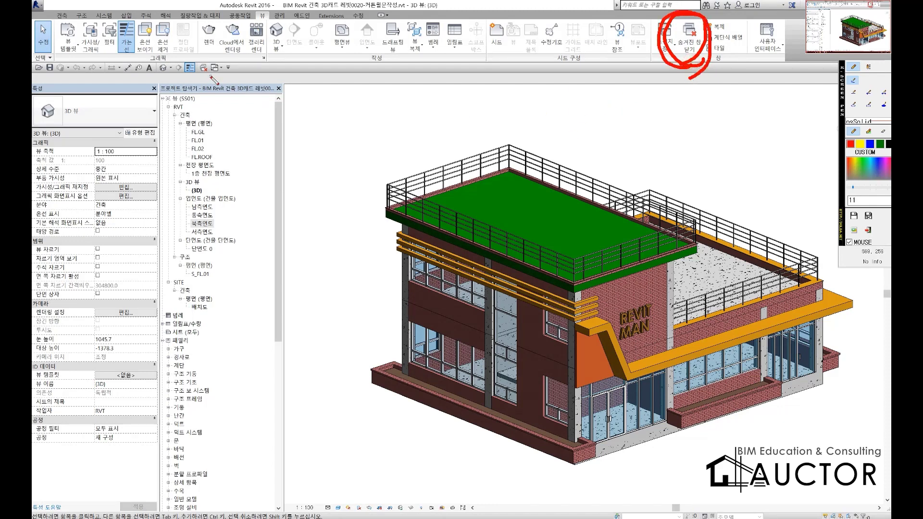
mouse_move(206, 79)
mouse_down()
mouse_move(195, 63)
mouse_move(207, 53)
mouse_move(210, 87)
mouse_up()
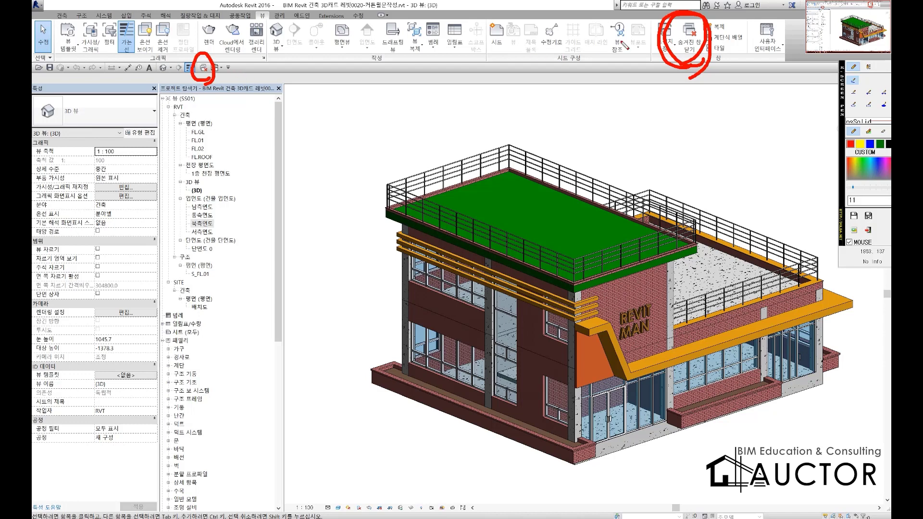
drag(678, 75, 500, 218)
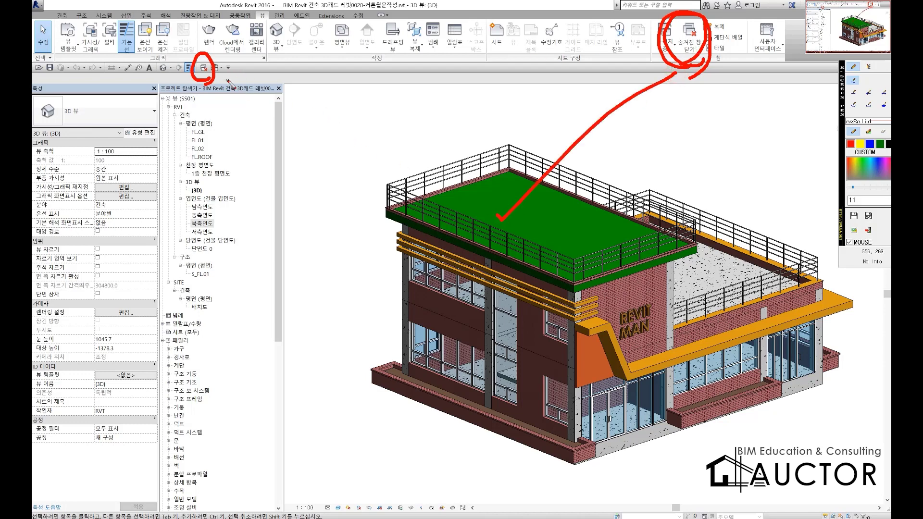
drag(226, 79, 508, 256)
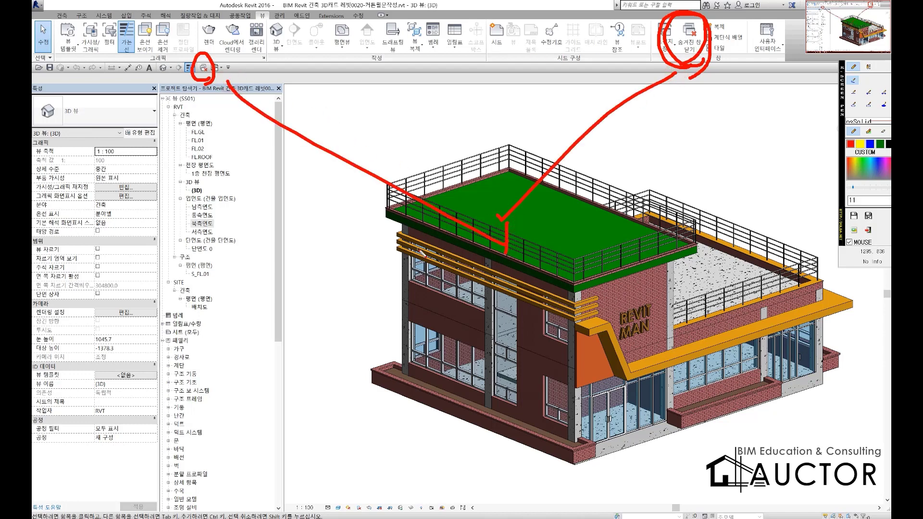
key(Escape)
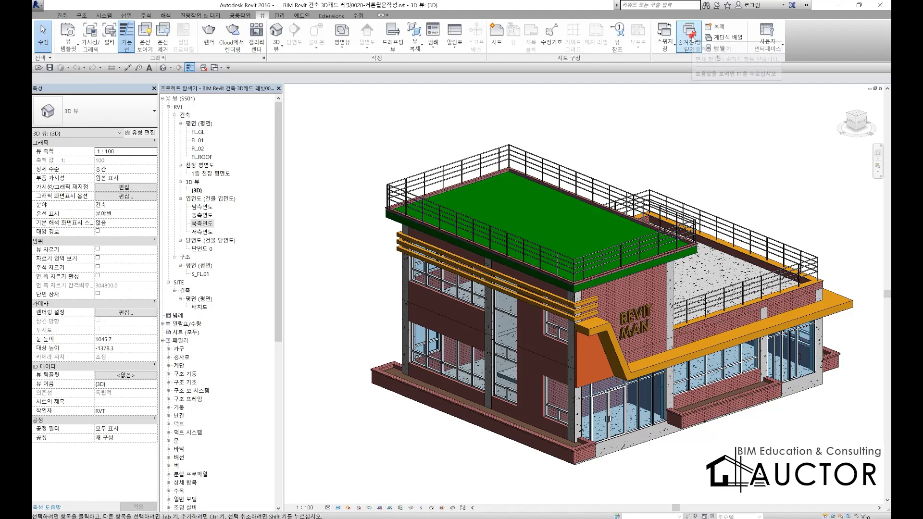
- Close all hidden view windows, keeping only the {3D} view open
click(690, 34)
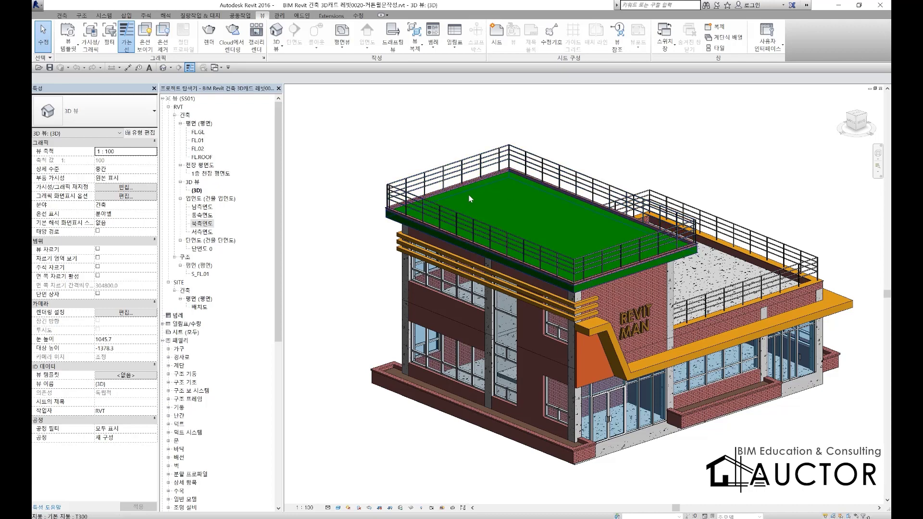
middle_drag(555, 230, 495, 215)
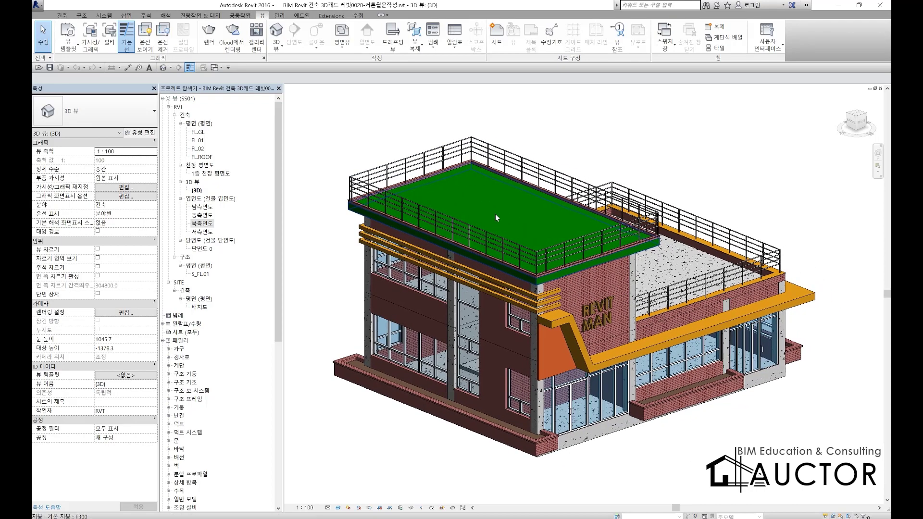
click(38, 6)
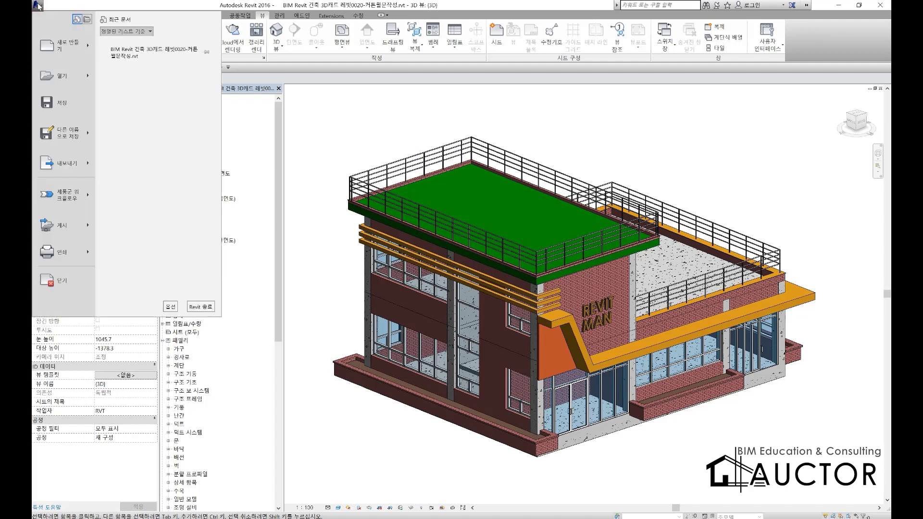
click(38, 5)
click(38, 6)
click(37, 6)
click(38, 6)
mouse_move(65, 44)
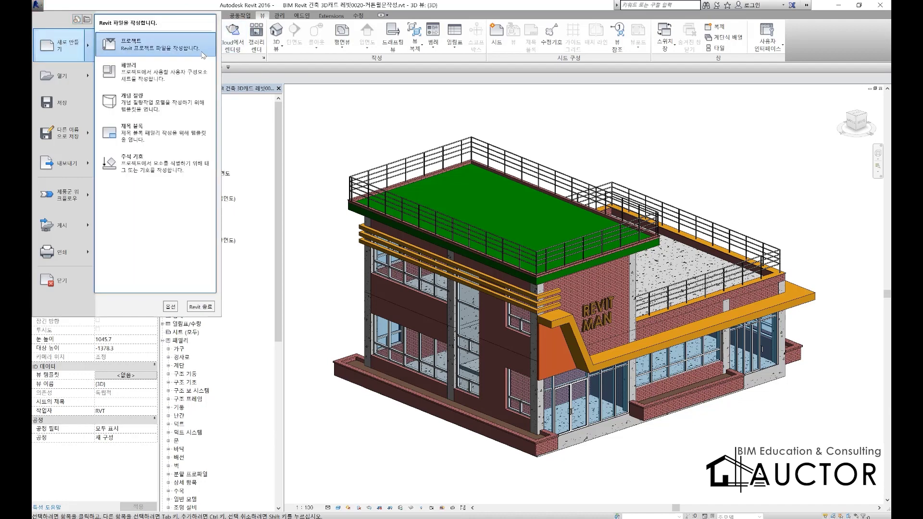
click(53, 7)
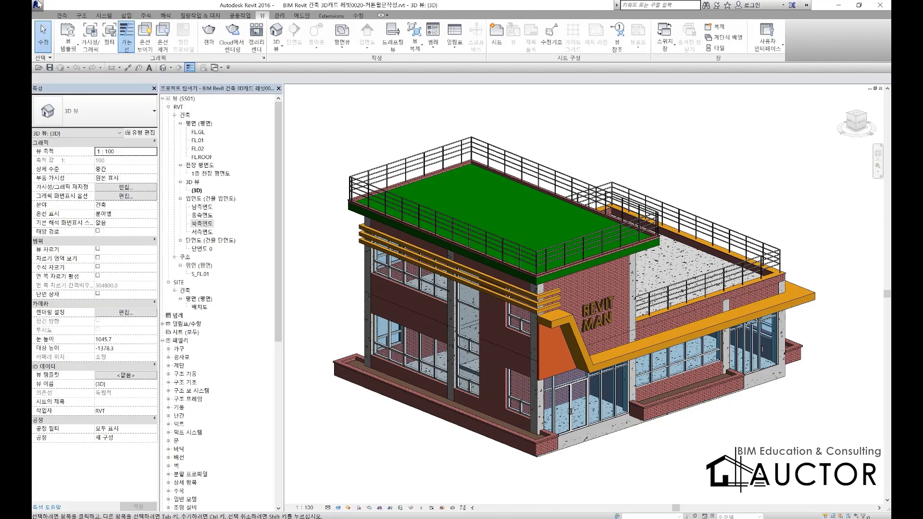
click(38, 5)
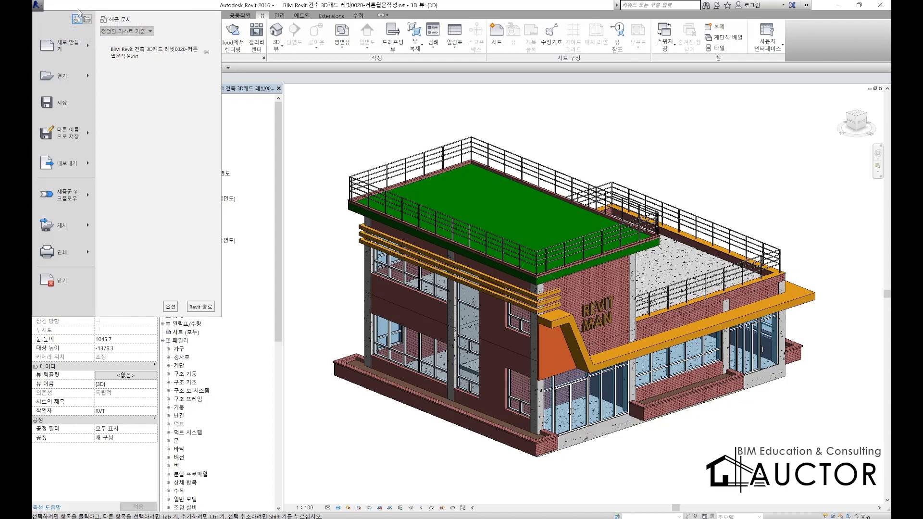
click(65, 49)
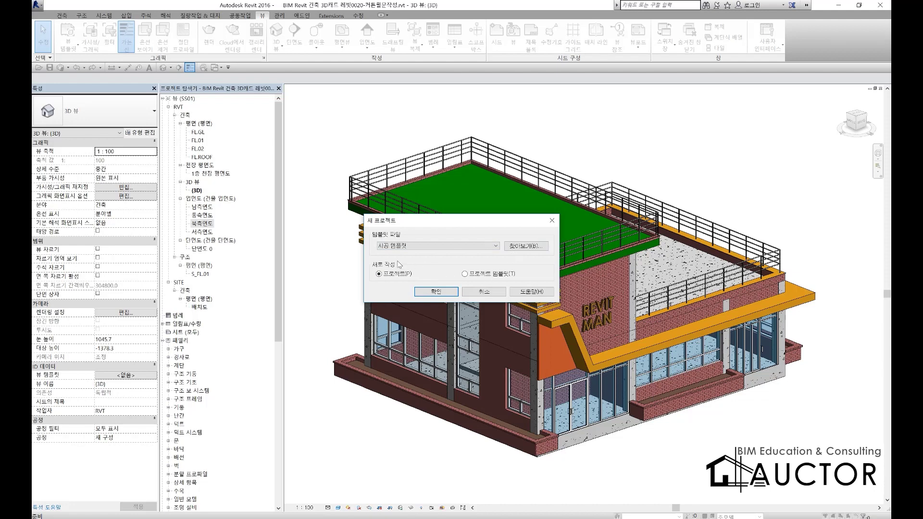
key(Escape)
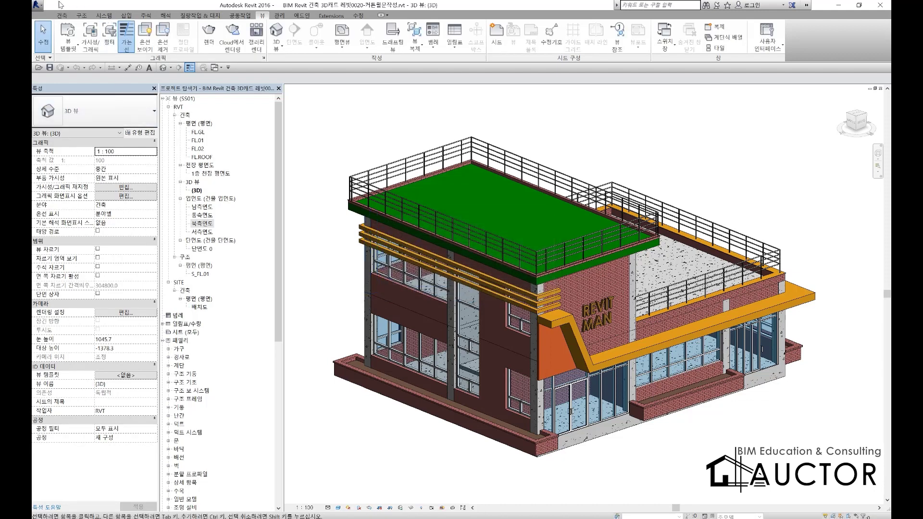
- Start a new family and enlarge the template file selection dialog to show more of the Korean templates
click(37, 5)
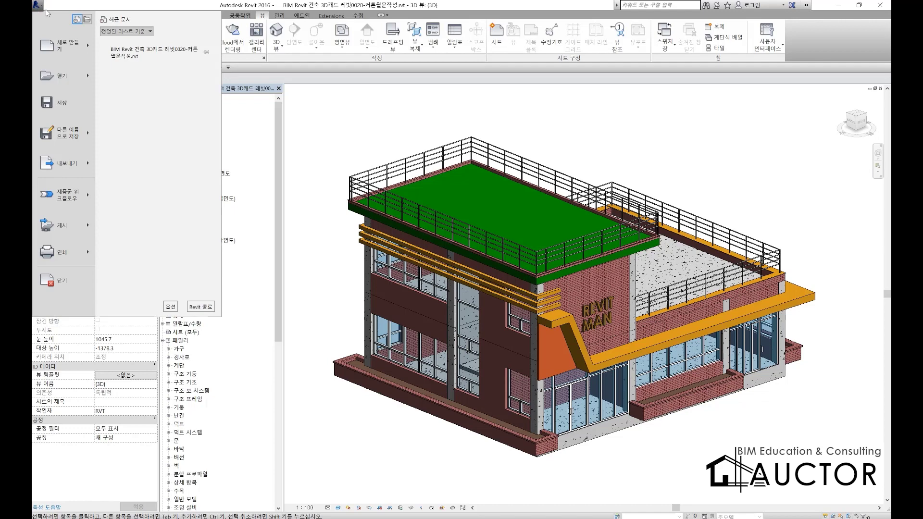
mouse_move(67, 50)
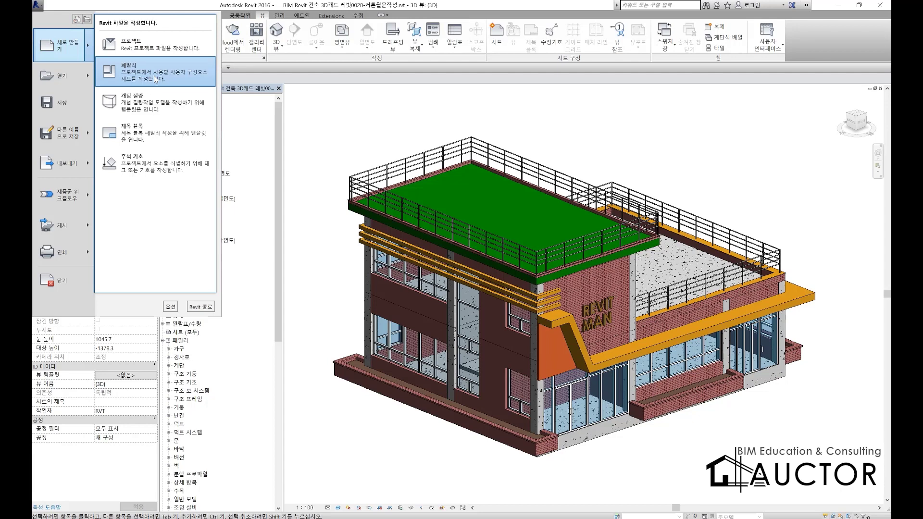
click(155, 77)
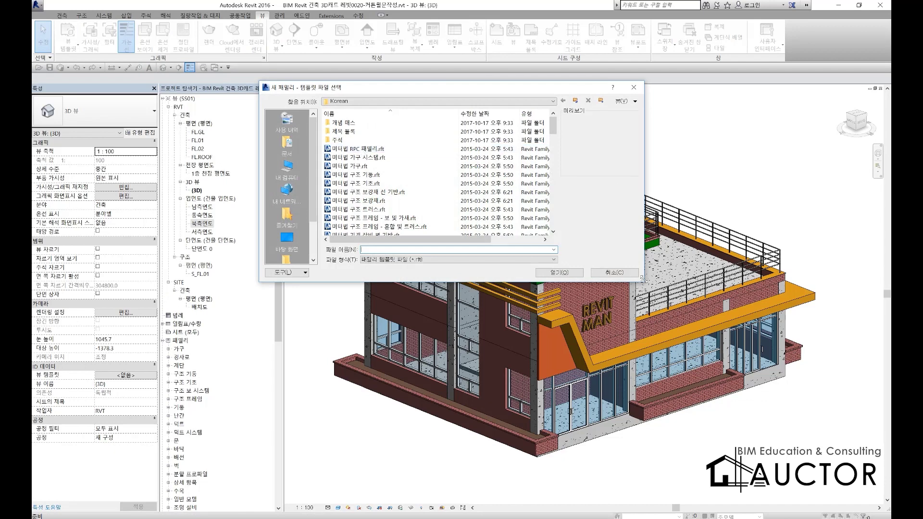
drag(642, 278, 652, 379)
scroll(414, 222, down, 3)
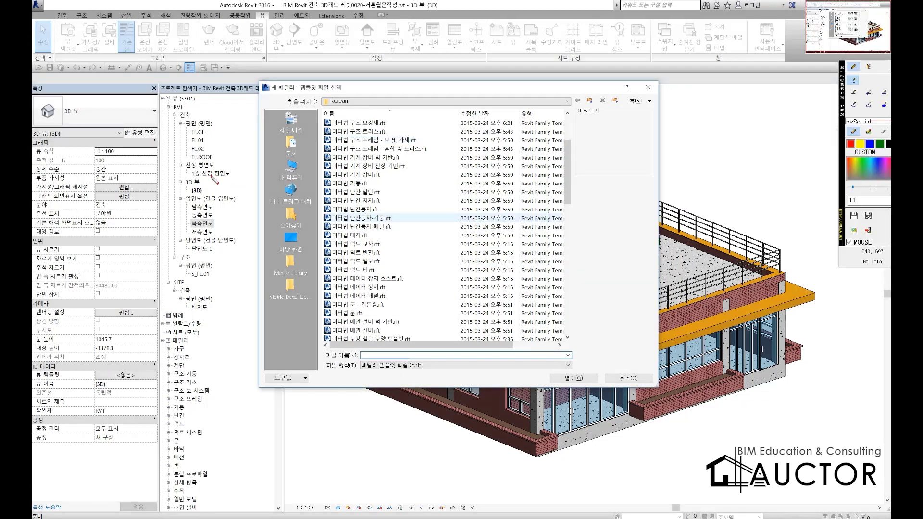
mouse_move(163, 182)
mouse_down()
mouse_move(209, 183)
mouse_move(192, 211)
mouse_up()
mouse_move(231, 179)
mouse_down()
mouse_move(229, 245)
mouse_move(279, 189)
mouse_move(310, 227)
mouse_up()
mouse_move(321, 171)
mouse_down()
mouse_move(337, 214)
mouse_move(359, 219)
mouse_move(408, 197)
mouse_move(403, 179)
mouse_up()
mouse_move(448, 155)
mouse_down()
mouse_move(445, 166)
mouse_move(456, 174)
mouse_up()
mouse_move(443, 177)
mouse_down()
mouse_move(428, 202)
mouse_move(464, 191)
mouse_up()
mouse_move(464, 179)
mouse_down()
mouse_move(475, 177)
mouse_move(426, 215)
mouse_up()
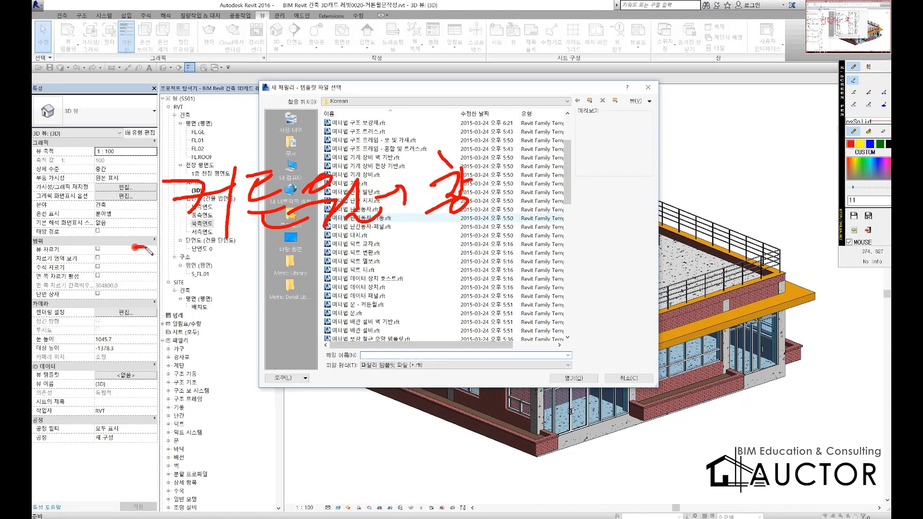
mouse_move(134, 247)
mouse_down()
mouse_move(544, 232)
mouse_move(313, 142)
mouse_move(139, 245)
mouse_move(141, 255)
mouse_up()
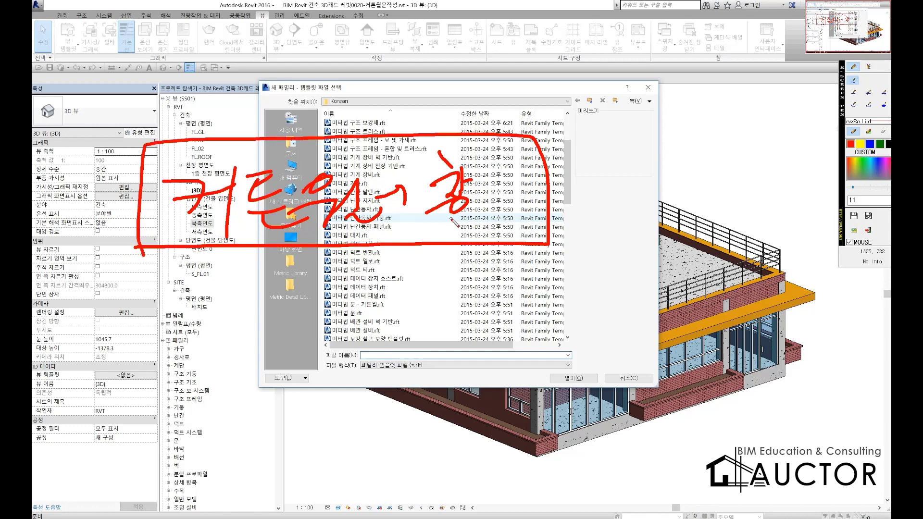
key(Escape)
- Create the family from the curtain wall window template 미터법 창 - 커튼월.rft
scroll(416, 201, down, 8)
scroll(416, 201, down, 9)
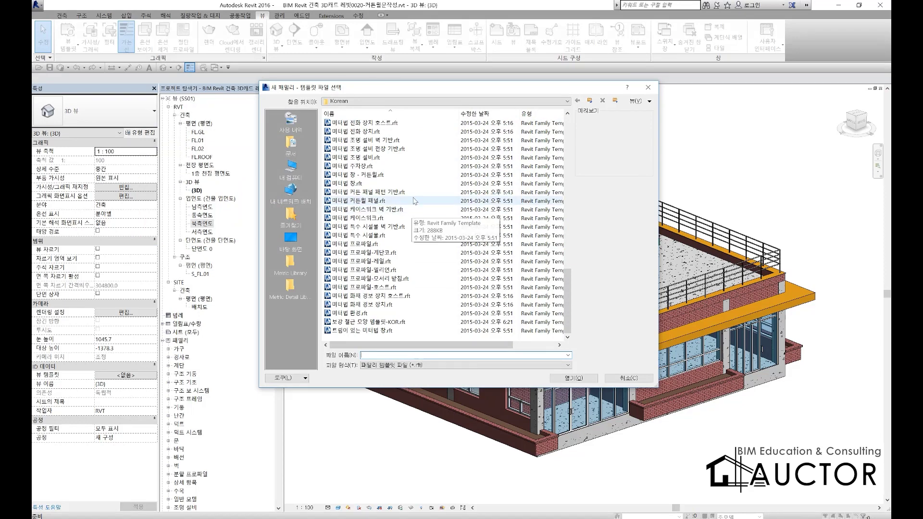
click(380, 176)
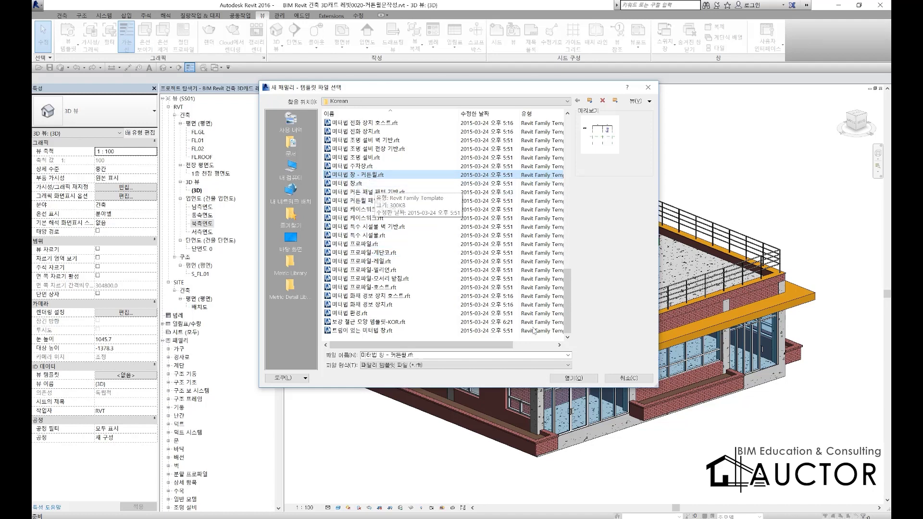
click(572, 378)
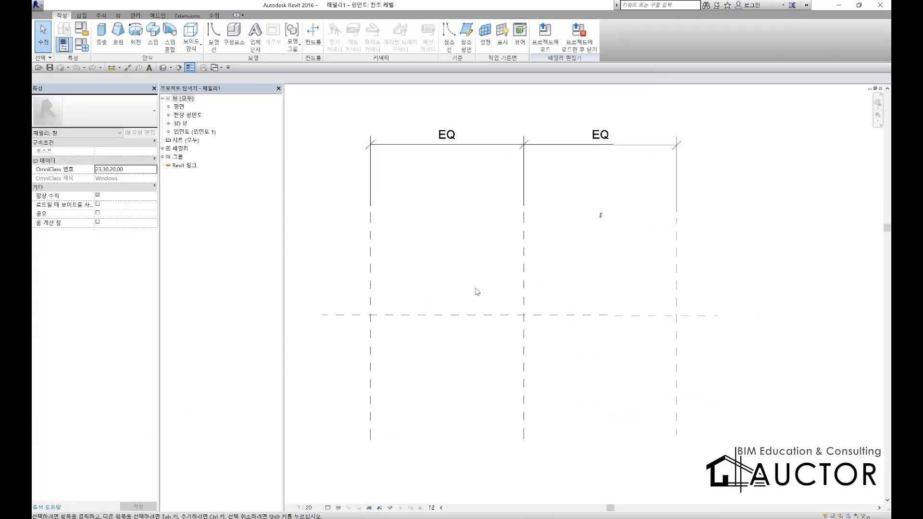
middle_drag(466, 304, 529, 309)
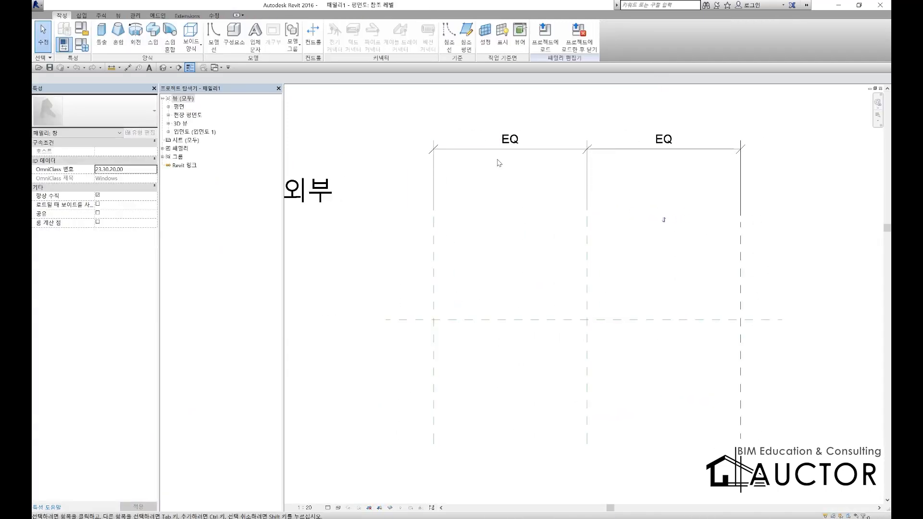
scroll(498, 163, down, 3)
scroll(495, 164, up, 2)
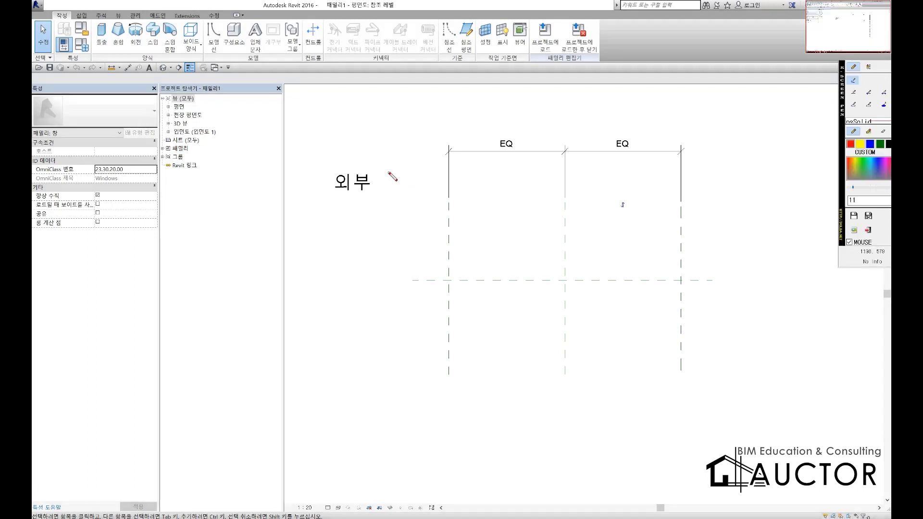
mouse_move(370, 176)
mouse_down()
mouse_move(442, 167)
mouse_move(414, 207)
mouse_move(440, 205)
mouse_up()
mouse_move(447, 193)
mouse_down()
mouse_move(464, 177)
mouse_move(500, 212)
mouse_move(527, 192)
mouse_move(534, 209)
mouse_up()
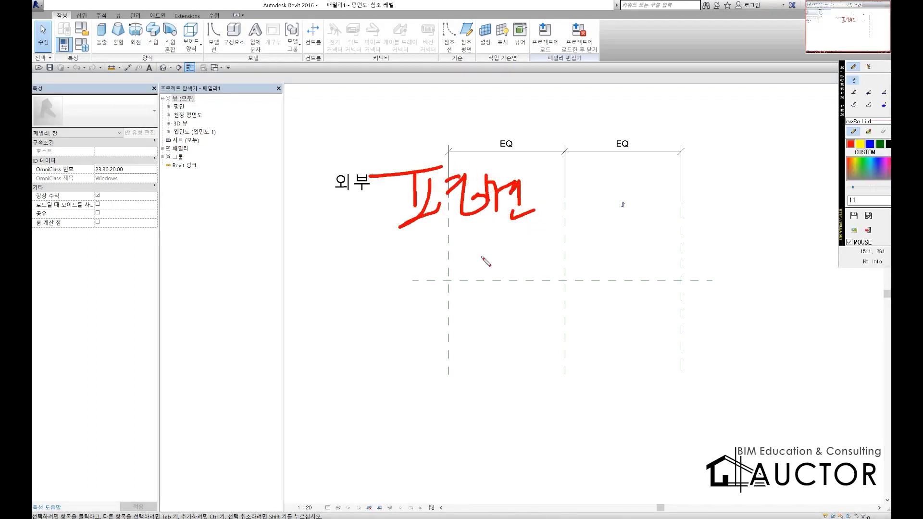
drag(476, 205, 465, 215)
drag(450, 156, 445, 346)
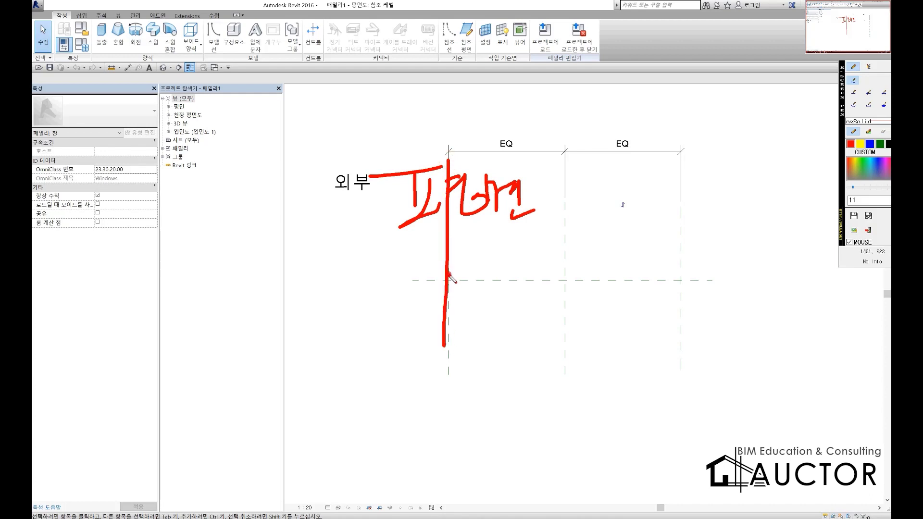
drag(449, 276, 704, 278)
drag(688, 164, 668, 398)
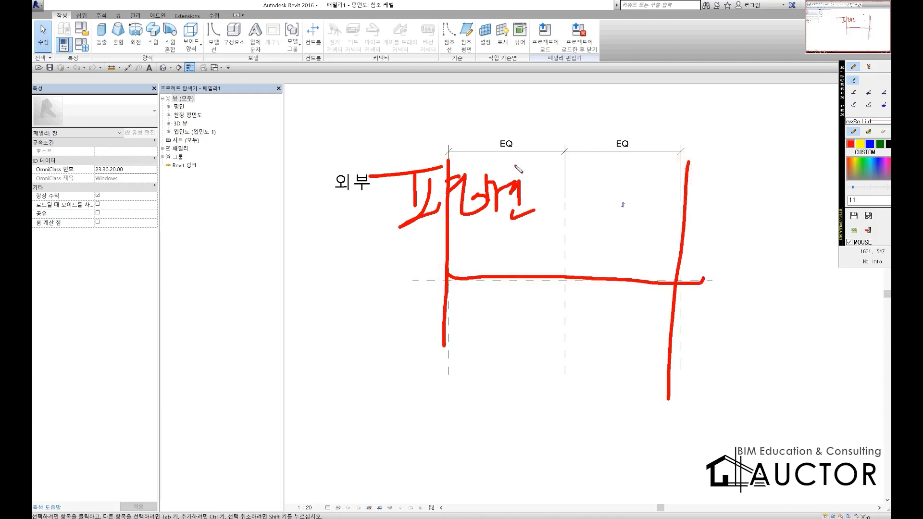
mouse_move(477, 157)
mouse_down()
mouse_move(679, 144)
mouse_move(464, 120)
mouse_move(491, 156)
mouse_up()
drag(559, 130, 551, 378)
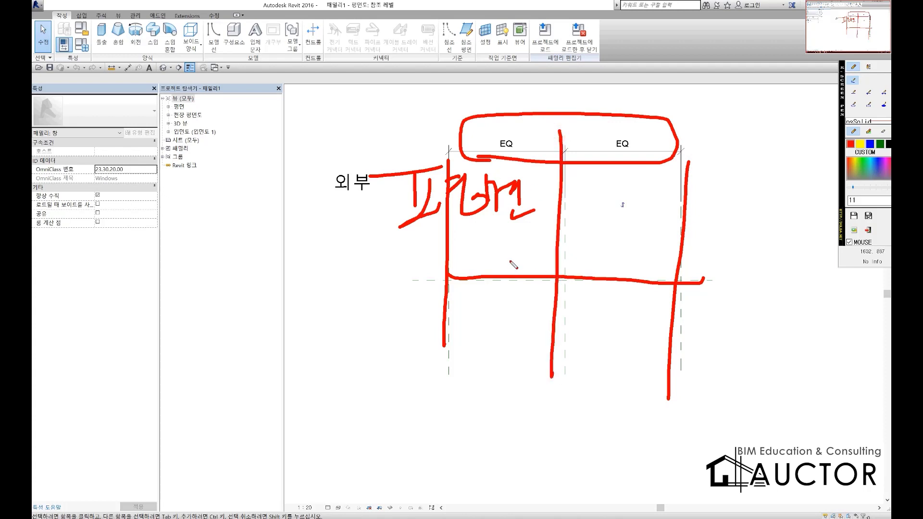
drag(509, 258, 489, 296)
drag(521, 259, 506, 301)
drag(613, 264, 606, 293)
drag(621, 269, 614, 315)
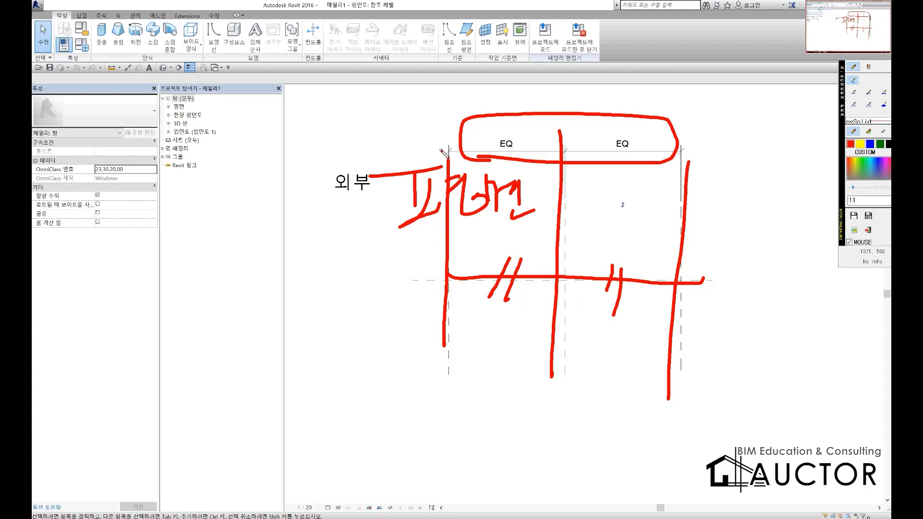
drag(419, 31, 426, 166)
drag(423, 99, 507, 90)
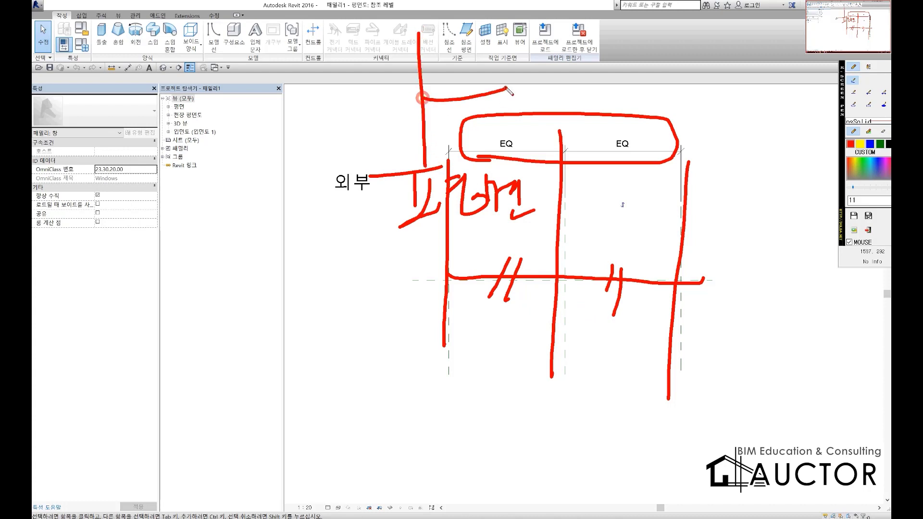
drag(501, 33, 509, 164)
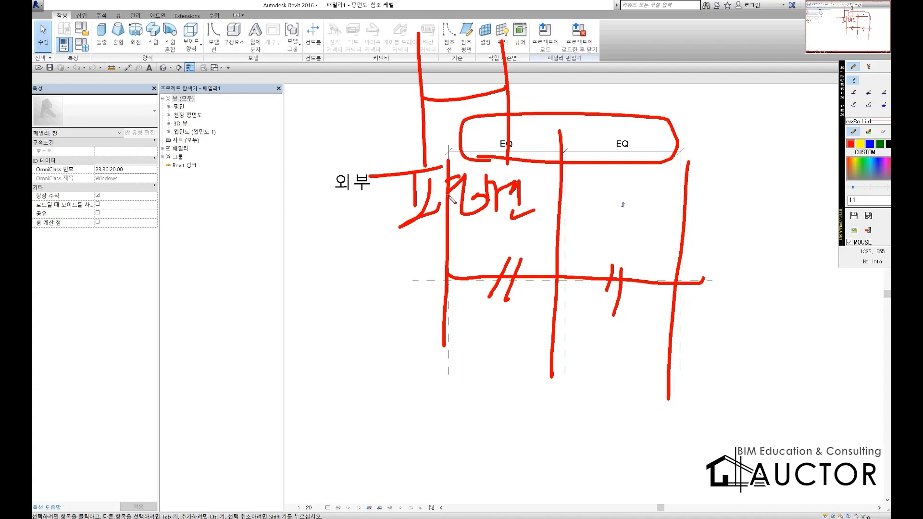
mouse_move(449, 197)
mouse_down()
mouse_move(685, 197)
mouse_move(650, 217)
mouse_up()
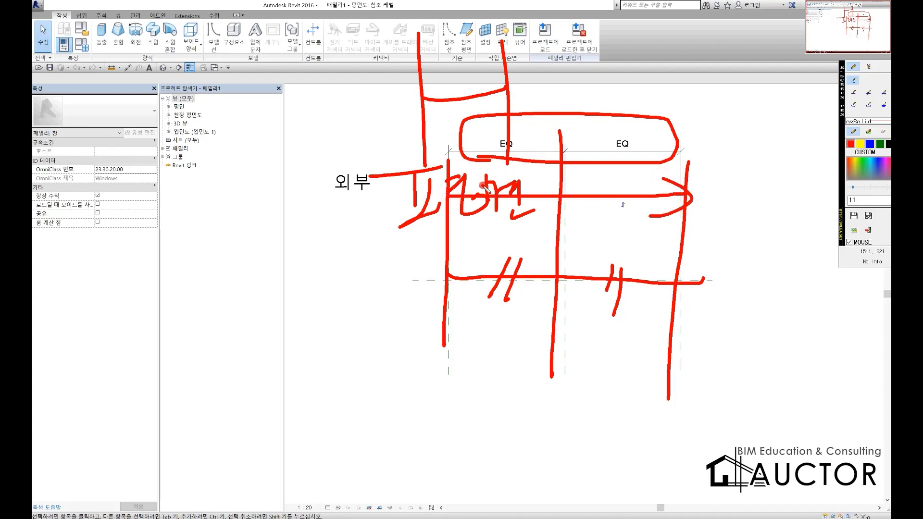
drag(482, 185, 485, 209)
mouse_move(639, 146)
mouse_down()
mouse_move(609, 155)
mouse_move(637, 150)
mouse_up()
drag(504, 159, 518, 153)
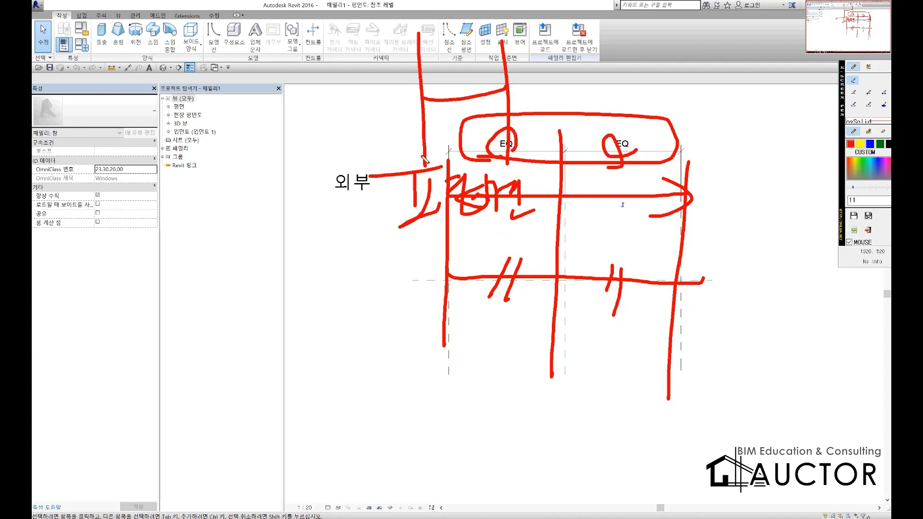
key(Escape)
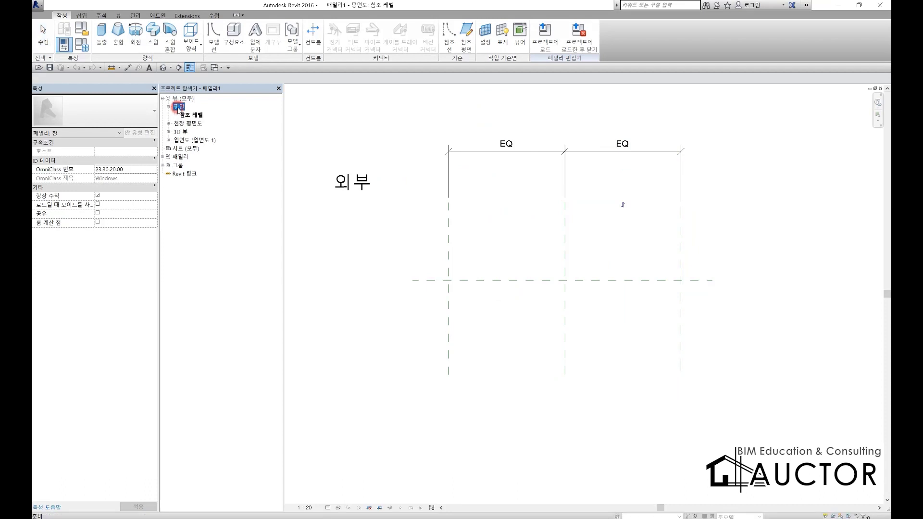
- Expand the 평면, 입면도 (입면도 1) and 3D 뷰 view groups in the family's project browser
double_click(178, 106)
mouse_move(169, 124)
mouse_down()
mouse_move(224, 123)
mouse_move(196, 102)
mouse_move(161, 108)
mouse_move(168, 124)
mouse_up()
double_click(183, 143)
double_click(183, 132)
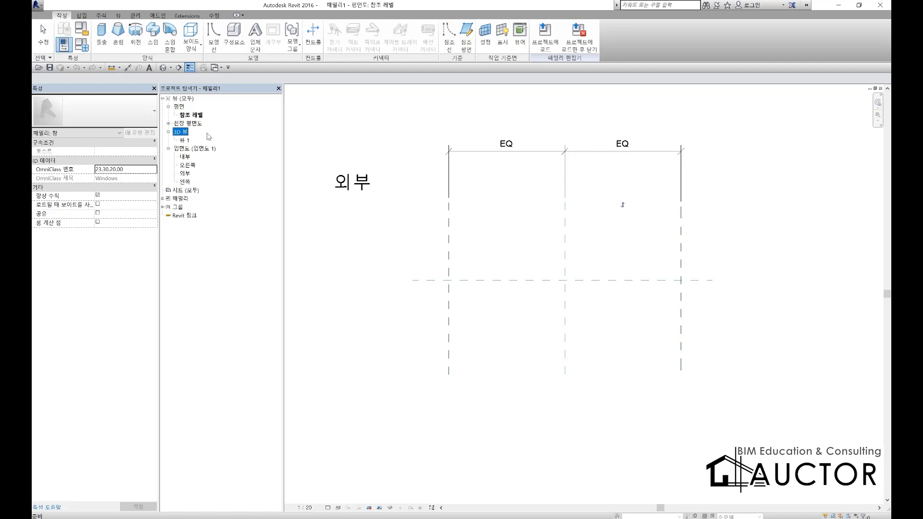
key(F9)
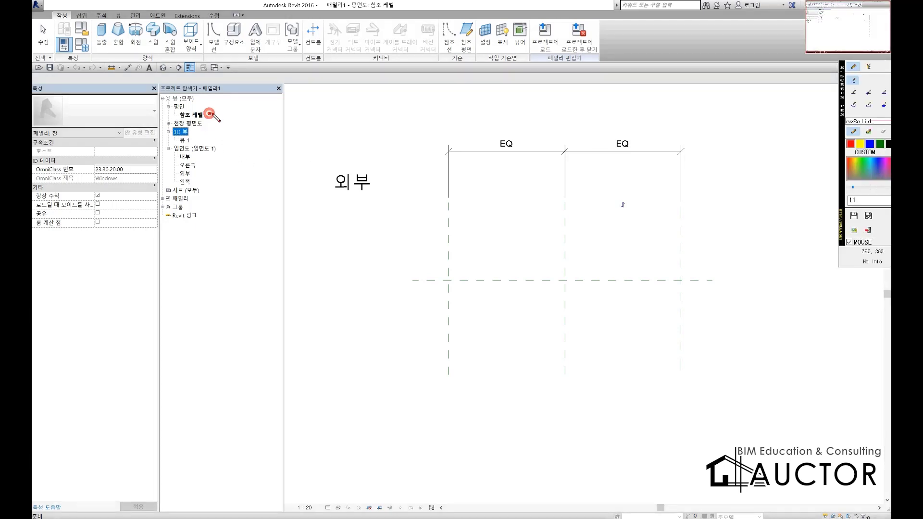
mouse_move(208, 114)
mouse_down()
mouse_move(308, 68)
mouse_move(304, 80)
mouse_up()
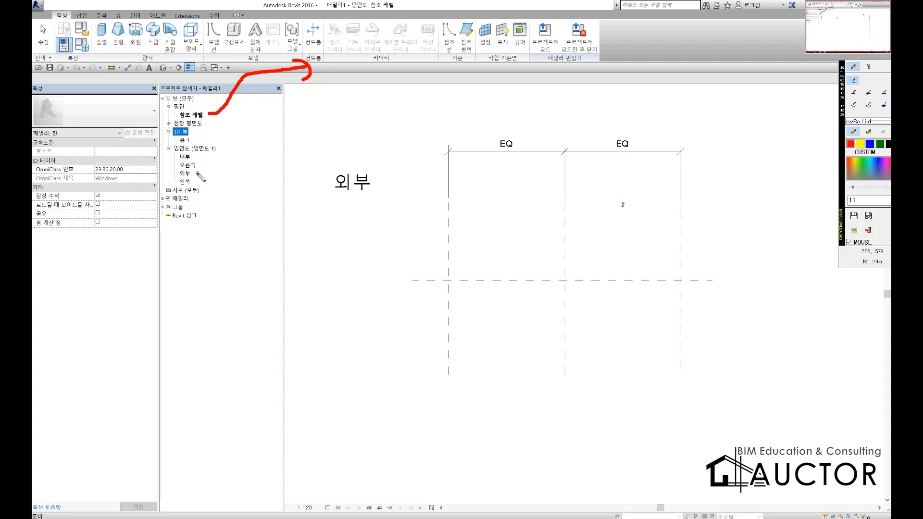
mouse_move(196, 174)
mouse_down()
mouse_move(336, 189)
mouse_move(308, 201)
mouse_up()
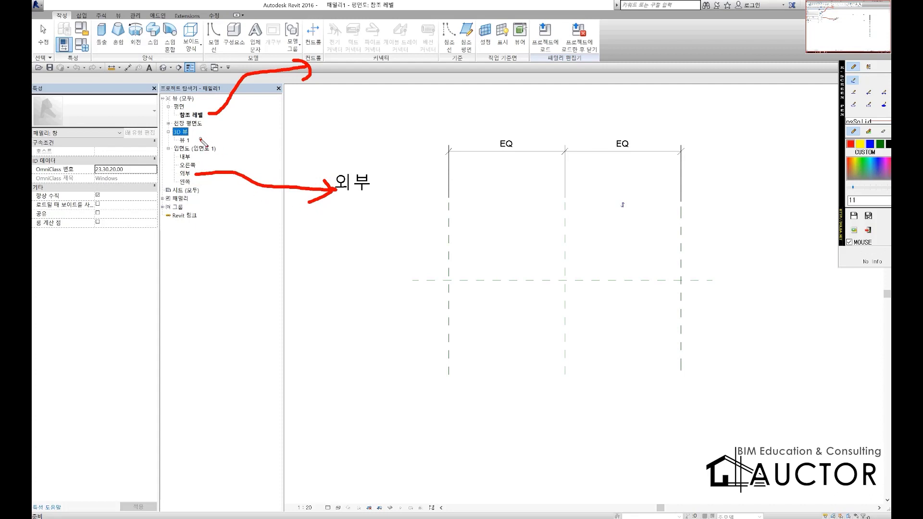
mouse_move(191, 139)
mouse_down()
mouse_move(323, 130)
mouse_move(317, 143)
mouse_up()
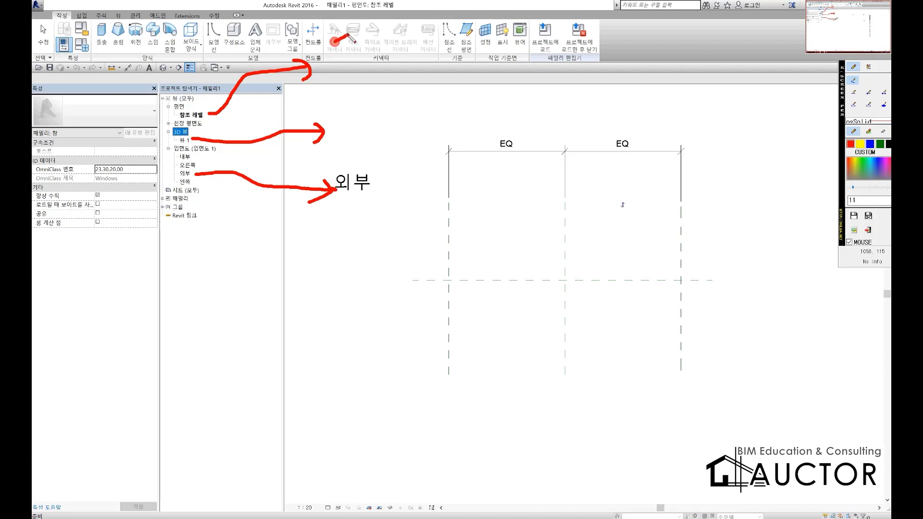
drag(349, 34, 367, 43)
mouse_move(334, 69)
mouse_down()
mouse_move(366, 86)
mouse_move(418, 53)
mouse_move(426, 89)
mouse_up()
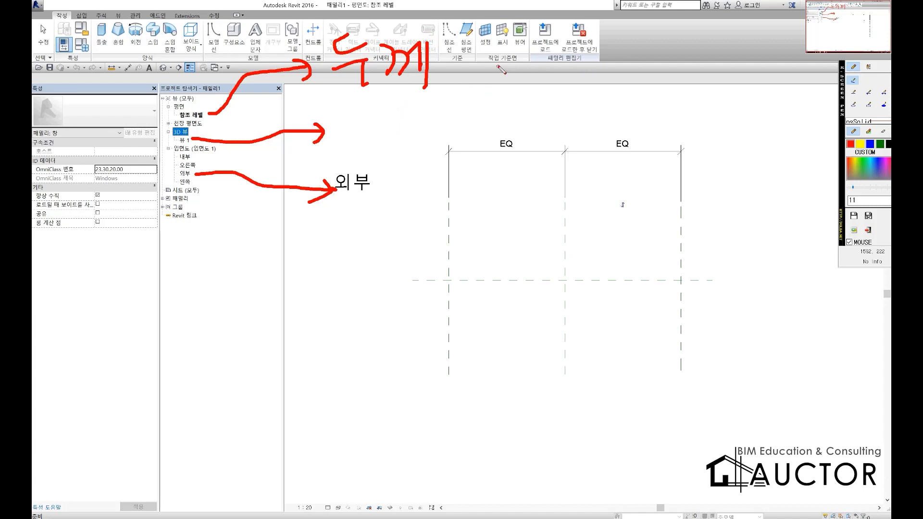
drag(619, 215, 573, 262)
mouse_move(573, 263)
mouse_down()
mouse_move(700, 294)
mouse_move(746, 296)
mouse_up()
mouse_move(597, 232)
mouse_down()
mouse_move(798, 268)
mouse_move(736, 302)
mouse_move(742, 412)
mouse_up()
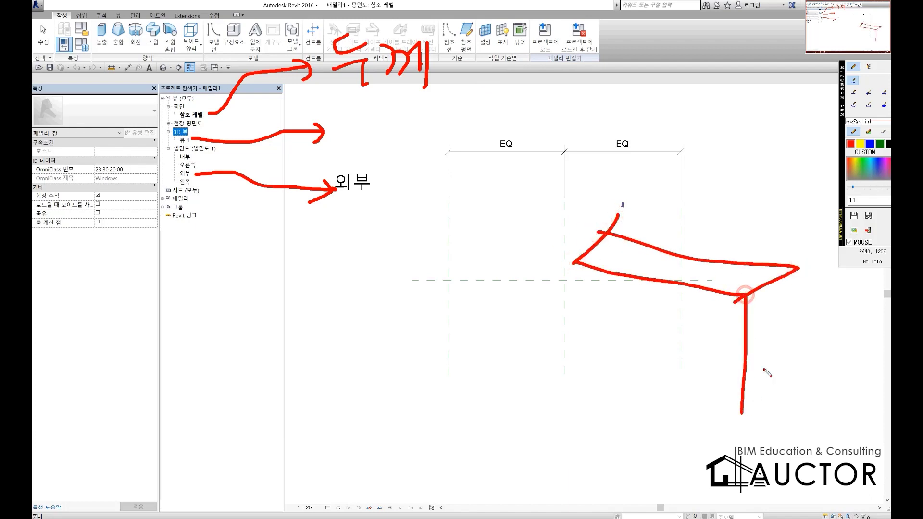
mouse_move(793, 268)
mouse_down()
mouse_move(782, 411)
mouse_move(732, 442)
mouse_up()
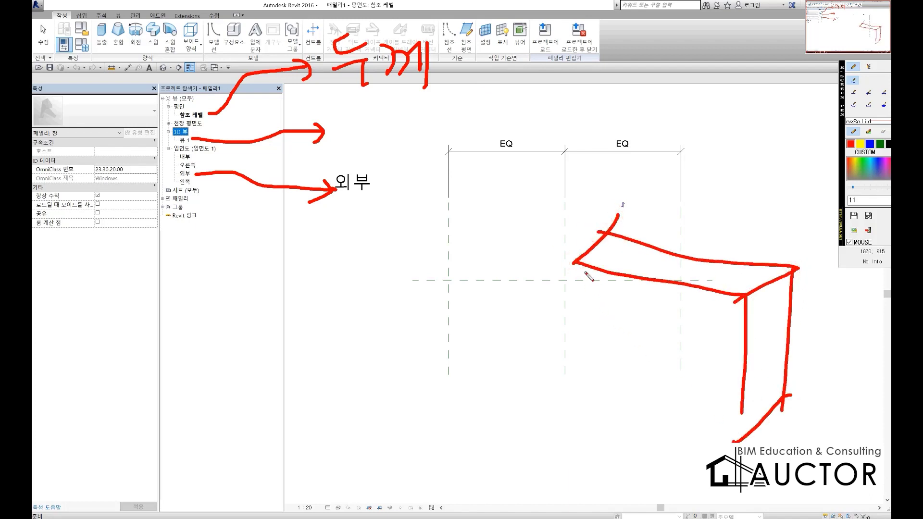
mouse_move(585, 267)
mouse_down()
mouse_move(581, 407)
mouse_move(703, 450)
mouse_up()
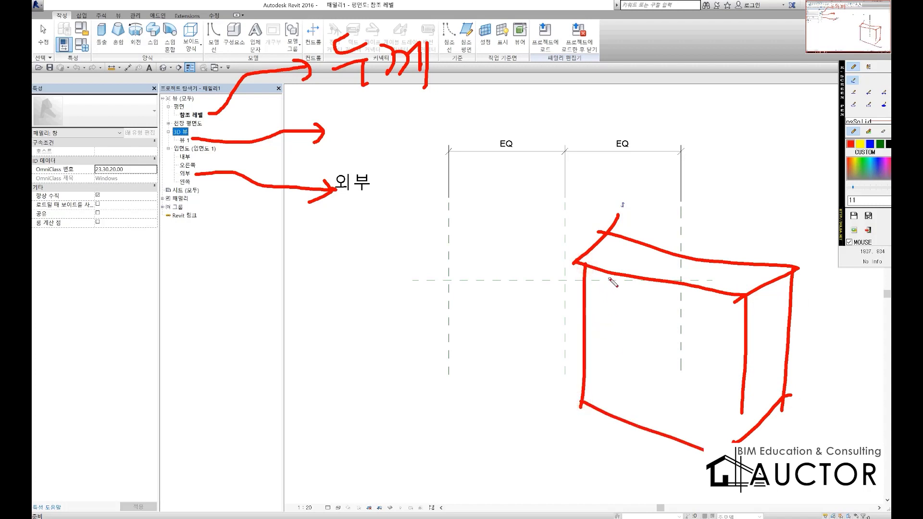
mouse_move(609, 274)
mouse_down()
mouse_move(612, 363)
mouse_move(571, 419)
mouse_up()
mouse_move(601, 364)
mouse_down()
mouse_move(758, 424)
mouse_move(733, 440)
mouse_move(735, 412)
mouse_move(790, 396)
mouse_up()
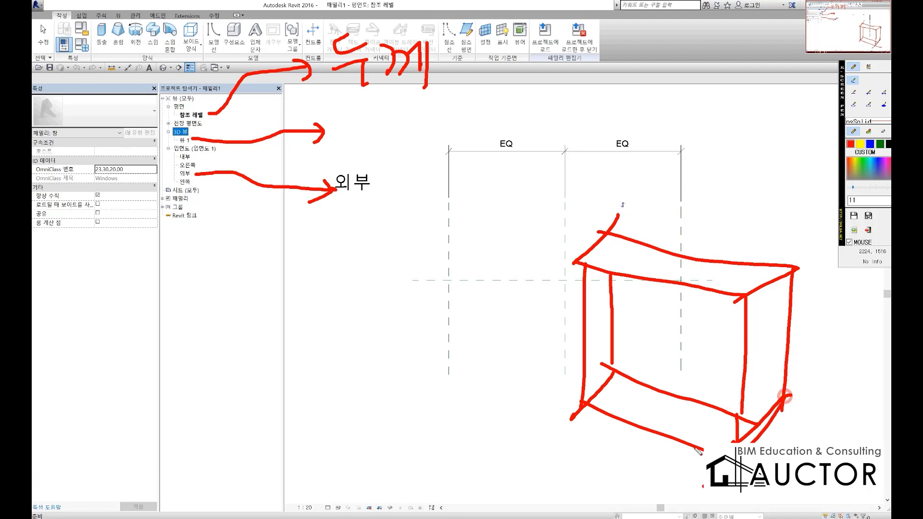
drag(600, 273, 606, 417)
mouse_move(602, 385)
mouse_down()
mouse_move(659, 433)
mouse_move(679, 420)
mouse_move(733, 440)
mouse_up()
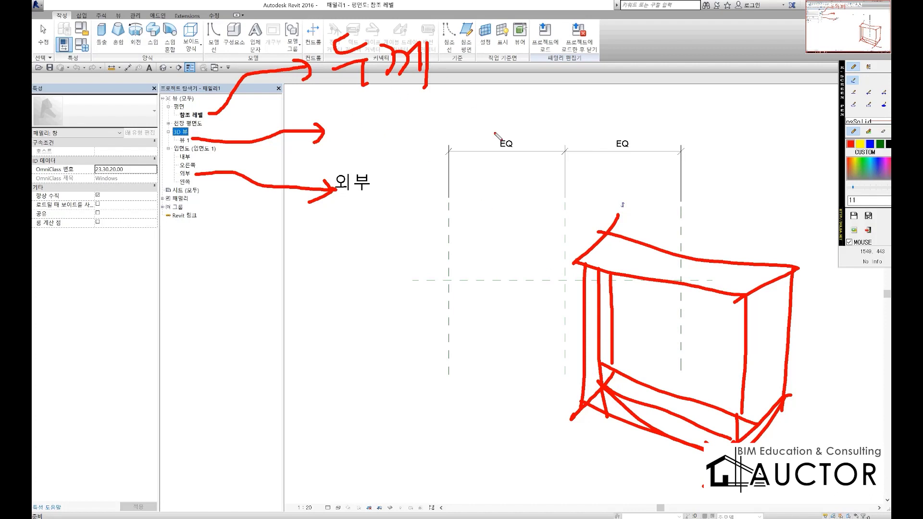
mouse_move(554, 217)
mouse_down()
mouse_move(583, 234)
mouse_move(543, 256)
mouse_move(577, 267)
mouse_up()
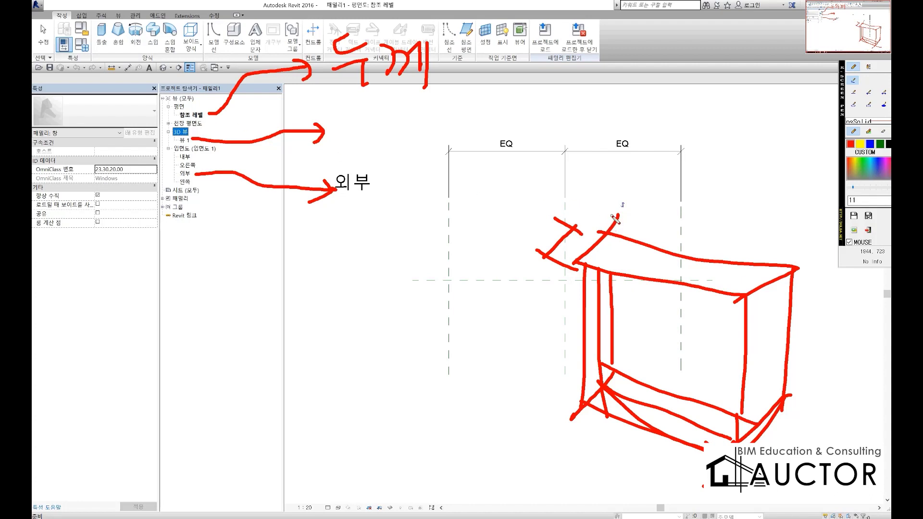
mouse_move(693, 72)
mouse_down()
mouse_move(693, 199)
mouse_move(735, 170)
mouse_move(695, 204)
mouse_up()
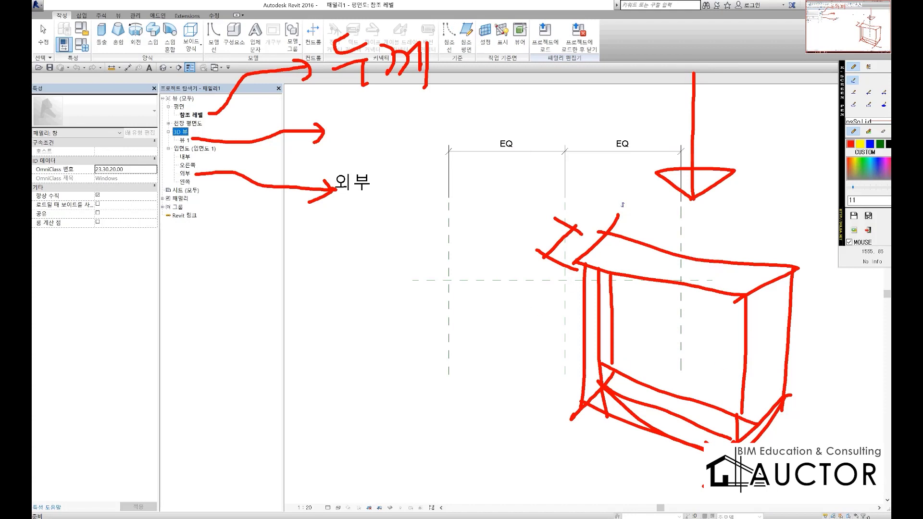
drag(497, 25, 497, 78)
mouse_move(498, 24)
mouse_down()
mouse_move(690, 21)
mouse_move(687, 71)
mouse_move(501, 76)
mouse_up()
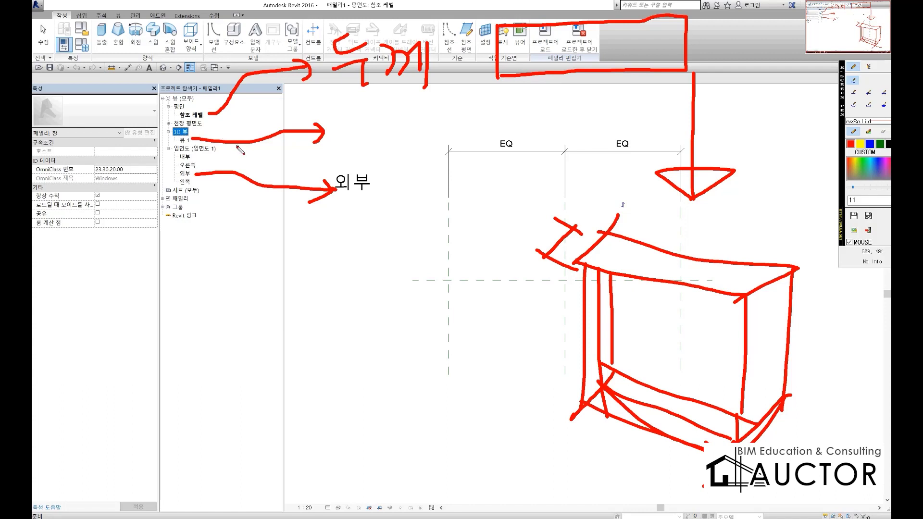
mouse_move(374, 126)
mouse_down()
mouse_move(349, 109)
mouse_move(346, 123)
mouse_move(383, 116)
mouse_up()
mouse_move(358, 150)
mouse_down()
mouse_move(435, 96)
mouse_move(446, 139)
mouse_up()
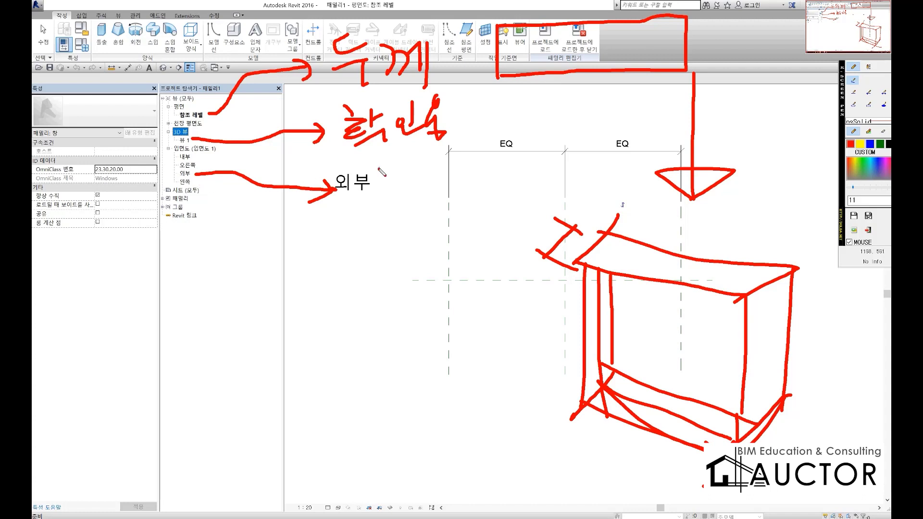
drag(357, 172, 364, 207)
mouse_move(344, 216)
mouse_down()
mouse_move(372, 220)
mouse_move(392, 252)
mouse_move(412, 234)
mouse_up()
drag(413, 224, 421, 268)
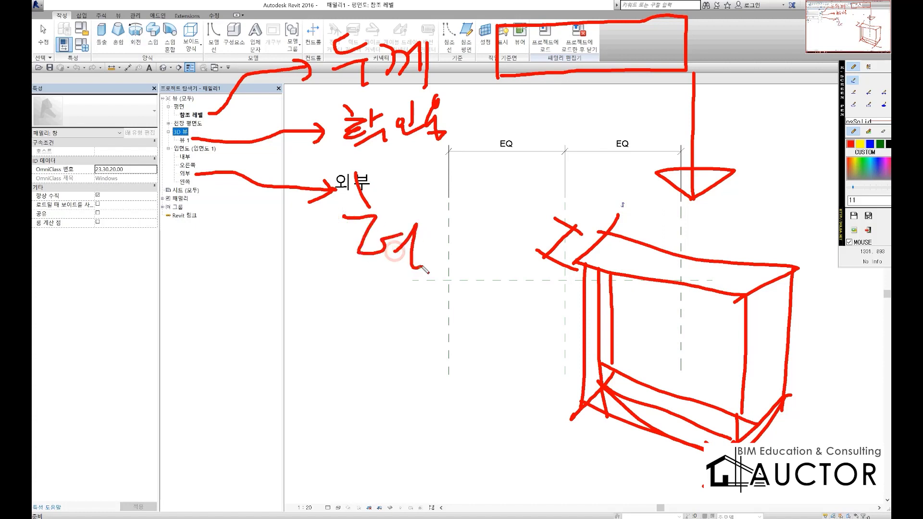
mouse_move(443, 217)
mouse_down()
mouse_move(433, 248)
mouse_move(450, 247)
mouse_up()
mouse_move(457, 213)
mouse_down()
mouse_move(460, 255)
mouse_move(467, 244)
mouse_move(445, 255)
mouse_up()
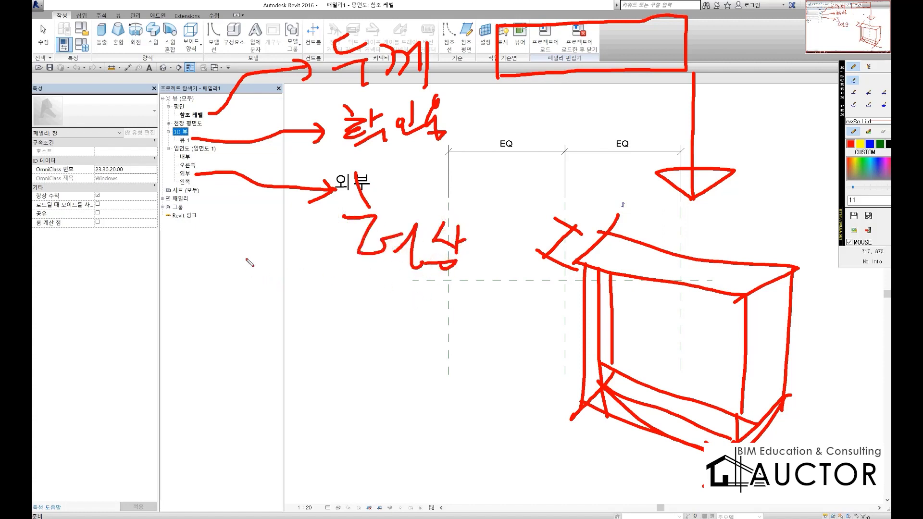
drag(245, 256, 216, 455)
drag(225, 437, 216, 456)
drag(600, 405, 524, 460)
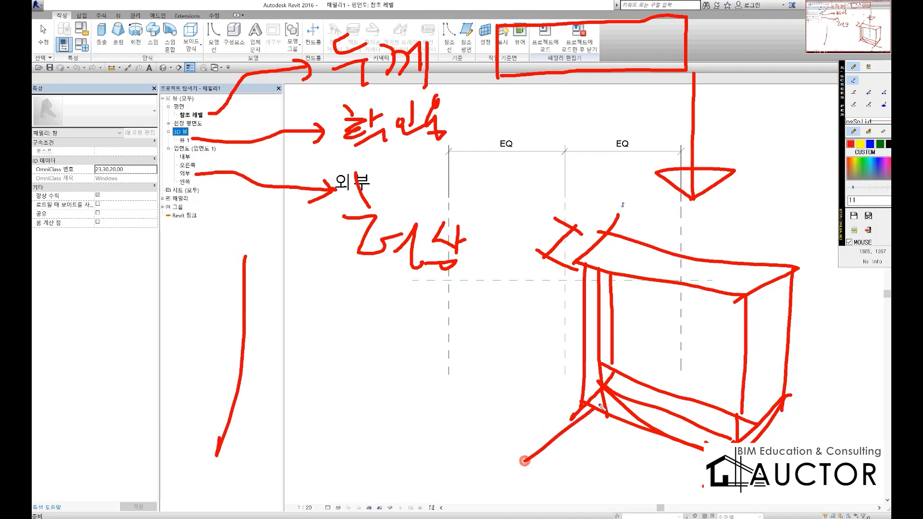
mouse_move(625, 392)
mouse_down()
mouse_move(644, 358)
mouse_move(608, 435)
mouse_move(642, 371)
mouse_up()
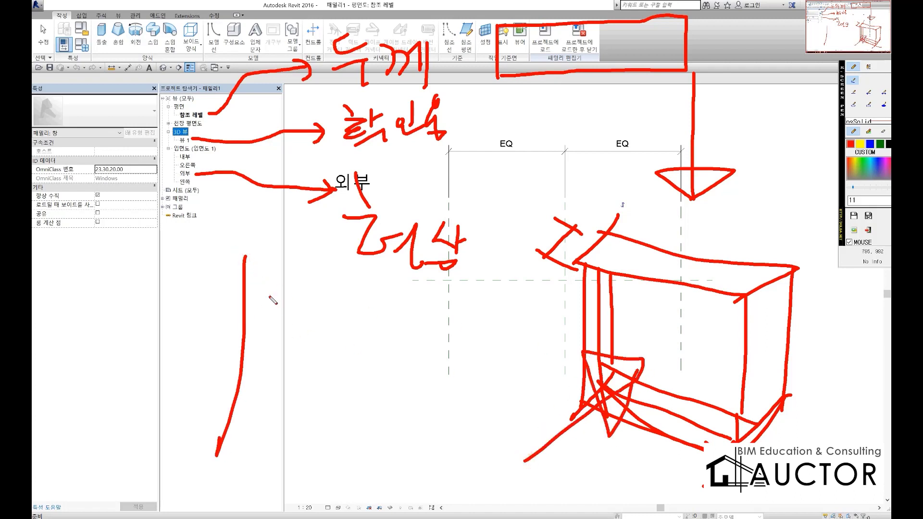
mouse_move(239, 263)
mouse_down()
mouse_move(423, 378)
mouse_move(265, 420)
mouse_move(231, 416)
mouse_up()
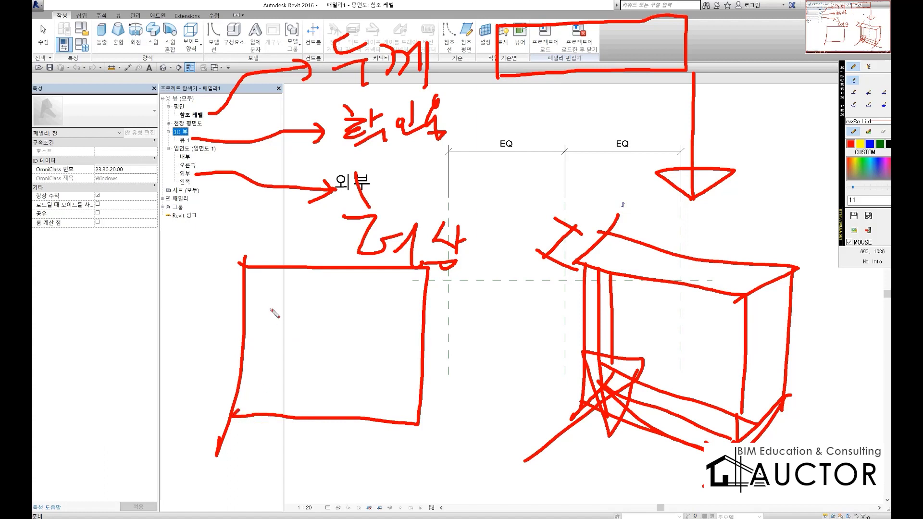
mouse_move(262, 278)
mouse_down()
mouse_move(257, 392)
mouse_move(401, 402)
mouse_move(402, 294)
mouse_move(261, 283)
mouse_up()
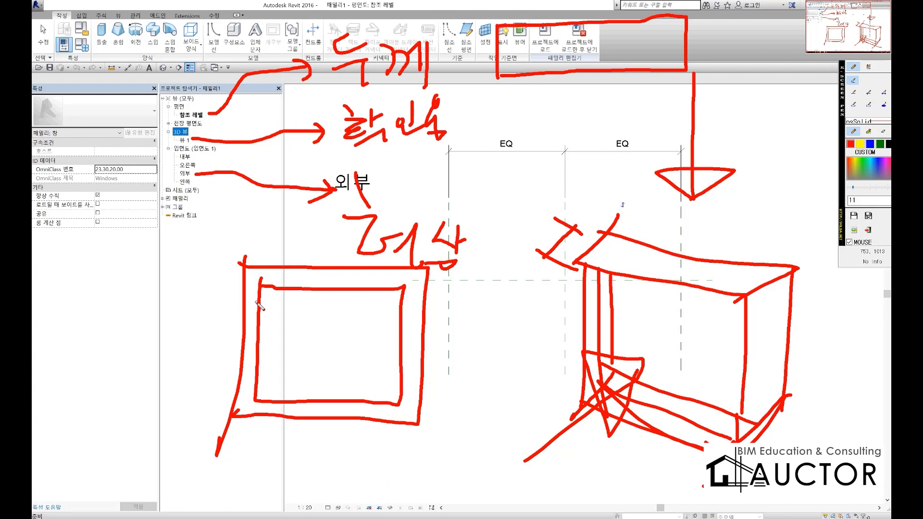
key(Escape)
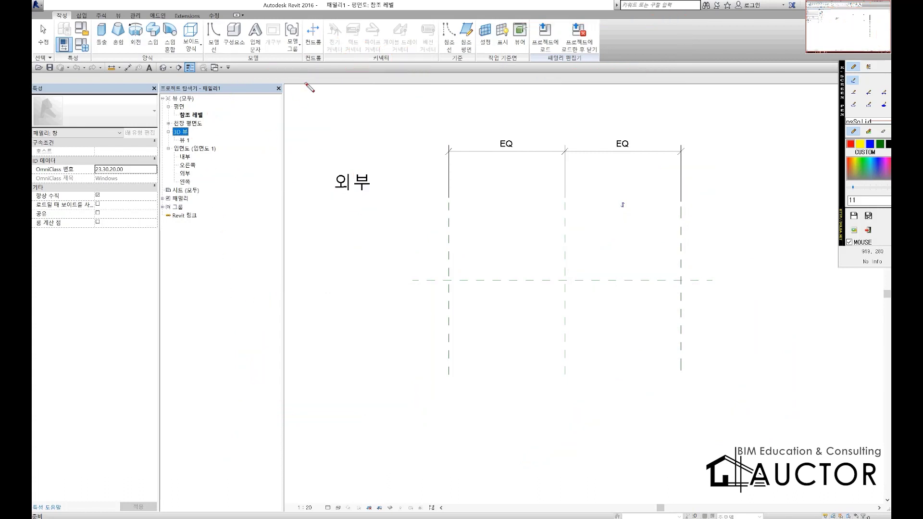
drag(306, 85, 296, 150)
click(323, 131)
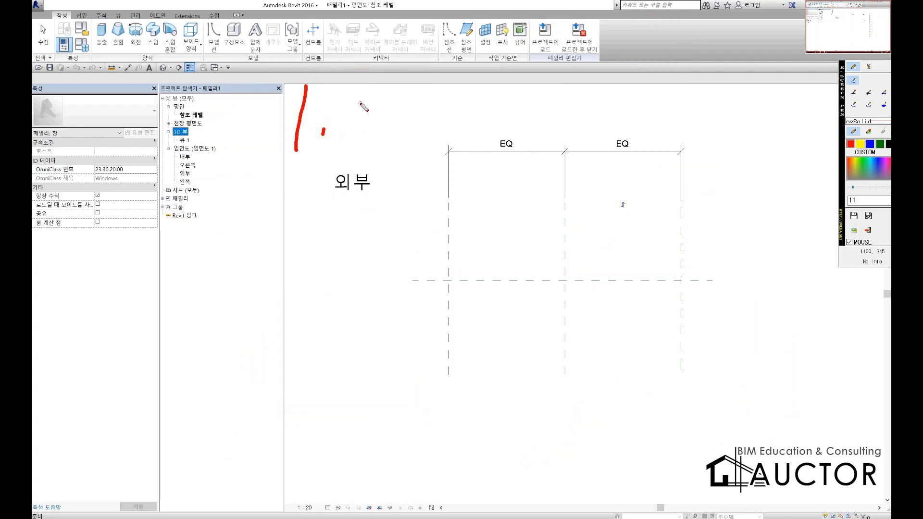
drag(364, 80, 389, 144)
drag(402, 87, 424, 103)
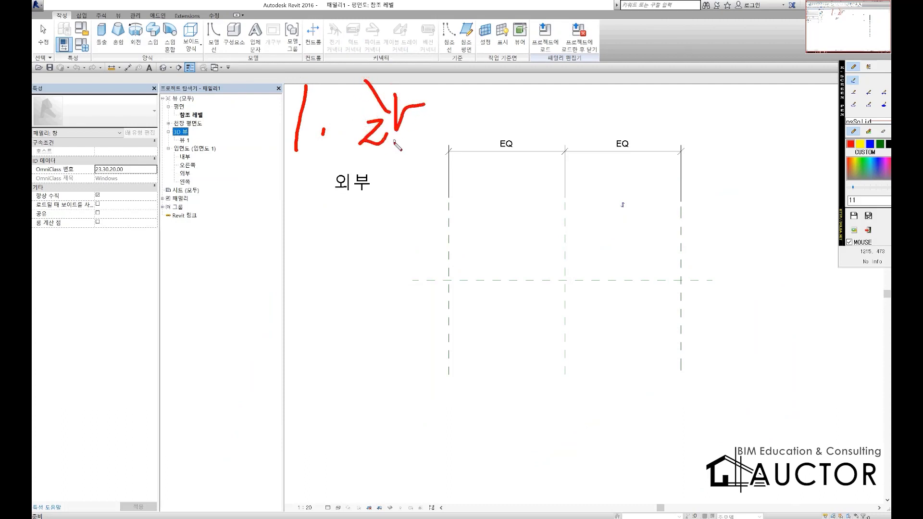
drag(394, 140, 419, 155)
mouse_move(431, 119)
mouse_down()
mouse_move(450, 115)
mouse_move(433, 141)
mouse_move(483, 129)
mouse_move(518, 102)
mouse_move(506, 144)
mouse_move(519, 142)
mouse_up()
mouse_move(498, 147)
mouse_down()
mouse_move(529, 137)
mouse_move(546, 144)
mouse_up()
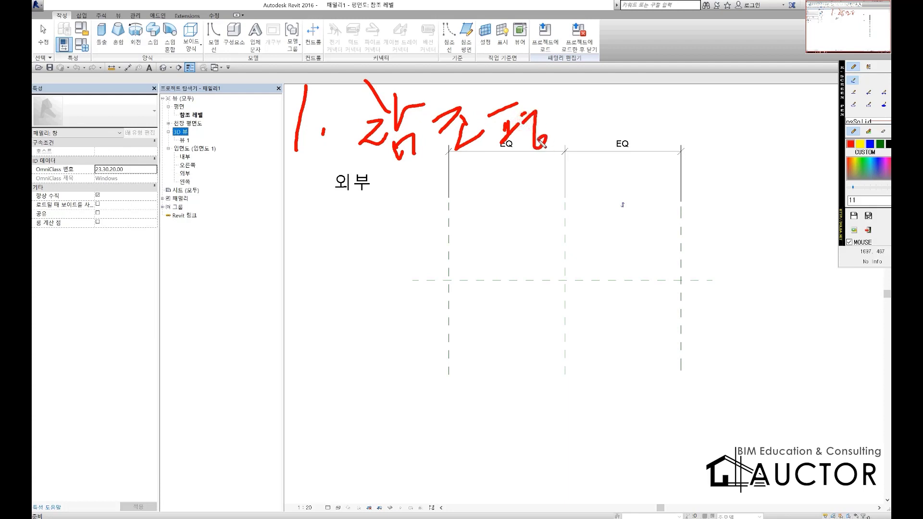
mouse_move(559, 112)
mouse_down()
mouse_move(567, 144)
mouse_move(592, 119)
mouse_up()
drag(581, 130, 592, 128)
mouse_move(596, 100)
mouse_down()
mouse_move(597, 134)
mouse_move(620, 127)
mouse_up()
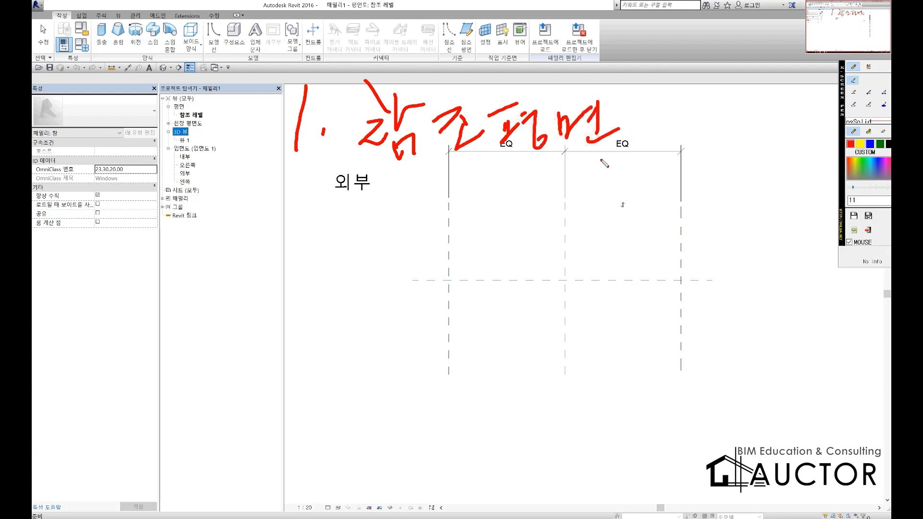
right_click(364, 180)
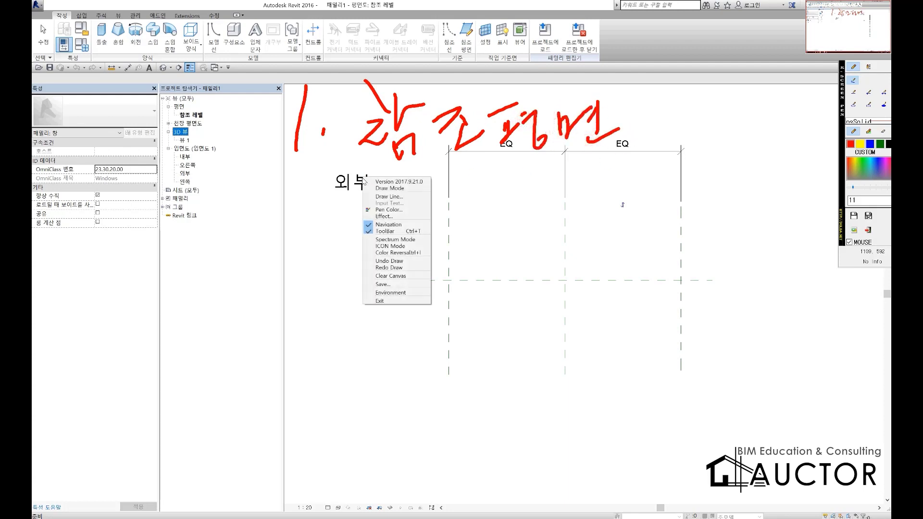
click(508, 188)
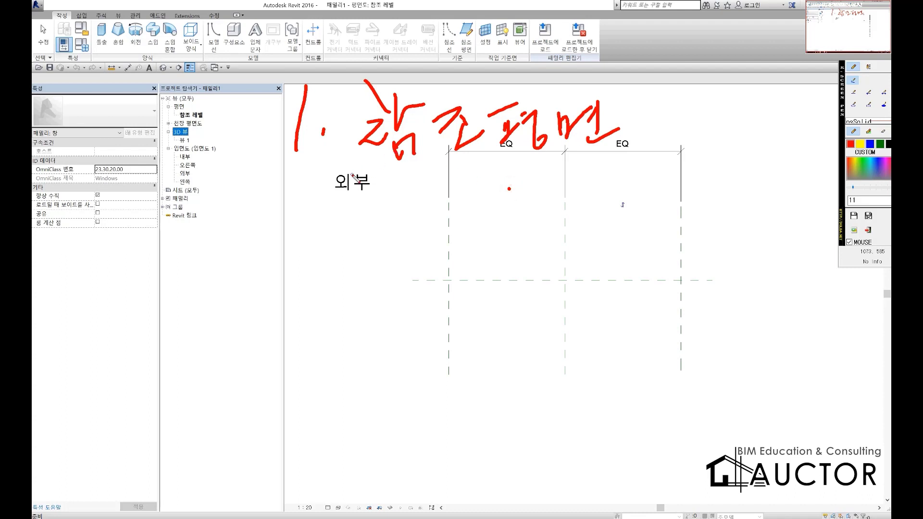
drag(296, 177, 332, 234)
drag(358, 213, 358, 218)
mouse_move(416, 175)
mouse_down()
mouse_move(402, 209)
mouse_move(444, 216)
mouse_up()
mouse_move(393, 222)
mouse_down()
mouse_move(469, 226)
mouse_move(534, 193)
mouse_move(560, 214)
mouse_up()
drag(570, 182, 569, 234)
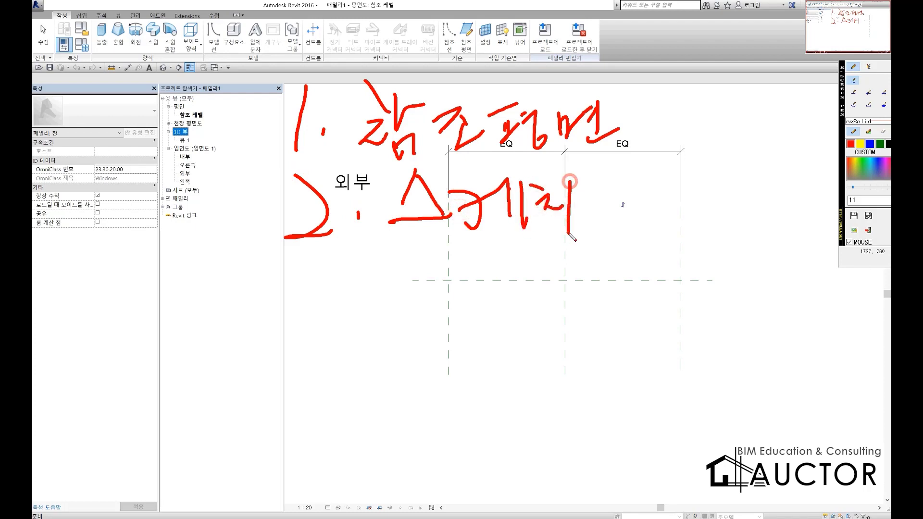
drag(287, 265, 289, 313)
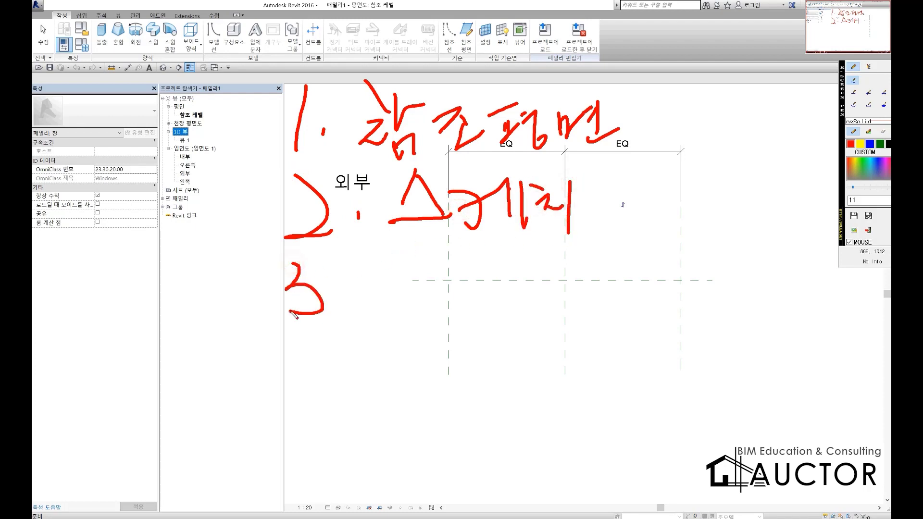
drag(355, 311, 363, 284)
mouse_move(401, 250)
mouse_down()
mouse_move(404, 276)
mouse_move(488, 242)
mouse_move(514, 298)
mouse_move(619, 276)
mouse_move(600, 297)
mouse_up()
mouse_move(633, 243)
mouse_down()
mouse_move(624, 273)
mouse_move(651, 296)
mouse_up()
mouse_move(682, 224)
mouse_down()
mouse_move(670, 259)
mouse_move(719, 258)
mouse_up()
drag(669, 276, 709, 288)
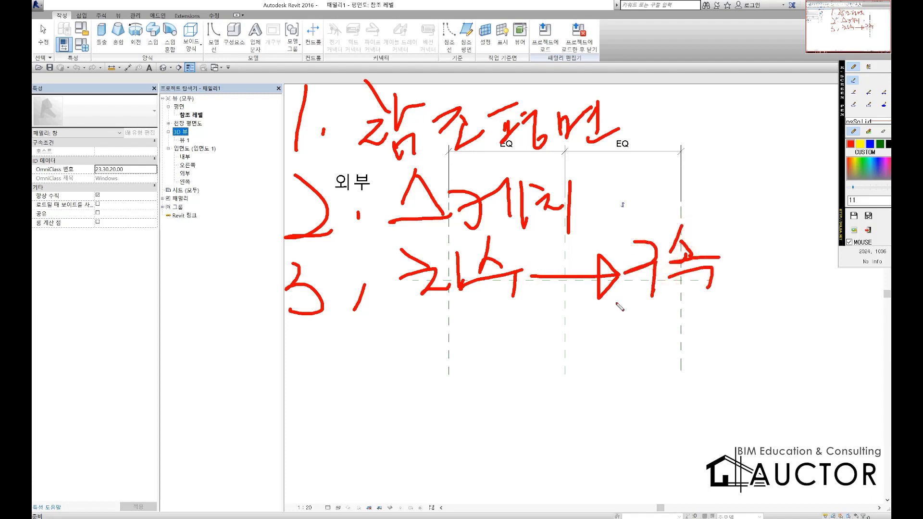
drag(289, 345, 330, 367)
drag(328, 348, 306, 393)
click(355, 379)
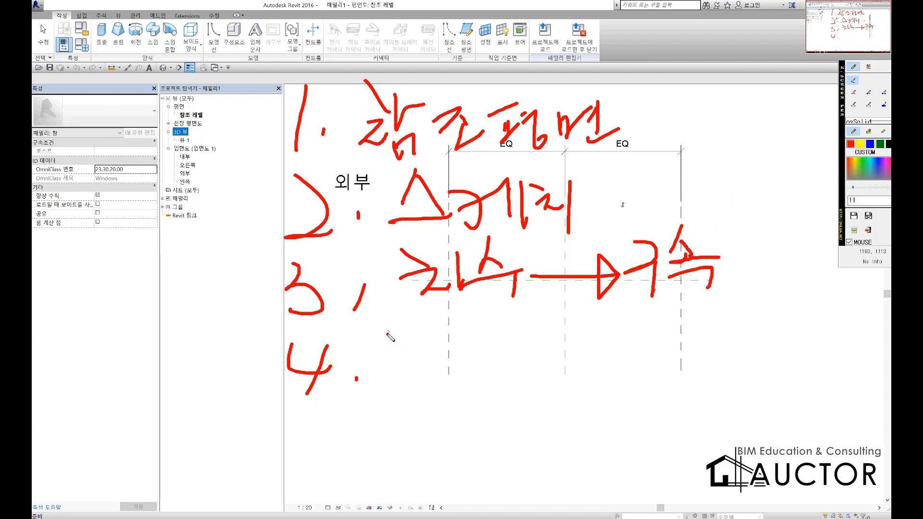
mouse_move(383, 325)
mouse_down()
mouse_move(395, 347)
mouse_move(413, 339)
mouse_move(428, 370)
mouse_up()
mouse_move(423, 334)
mouse_down()
mouse_move(438, 370)
mouse_move(458, 347)
mouse_up()
mouse_move(459, 330)
mouse_down()
mouse_move(476, 368)
mouse_move(523, 342)
mouse_move(540, 354)
mouse_move(543, 374)
mouse_move(583, 324)
mouse_move(591, 349)
mouse_move(628, 329)
mouse_move(648, 353)
mouse_up()
drag(656, 314, 653, 350)
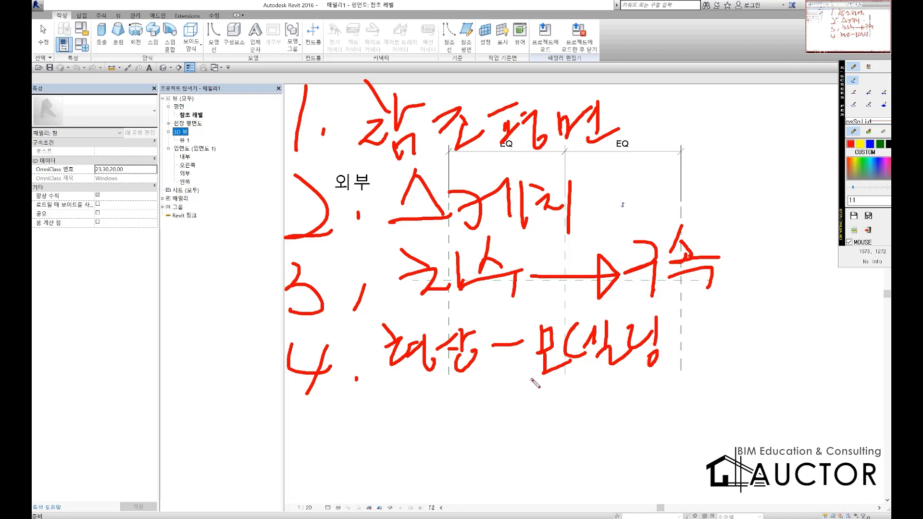
drag(516, 345, 587, 450)
mouse_move(603, 455)
mouse_down()
mouse_move(625, 428)
mouse_move(625, 447)
mouse_move(659, 445)
mouse_move(706, 397)
mouse_move(722, 433)
mouse_move(752, 392)
mouse_move(769, 327)
mouse_move(719, 305)
mouse_move(723, 325)
mouse_up()
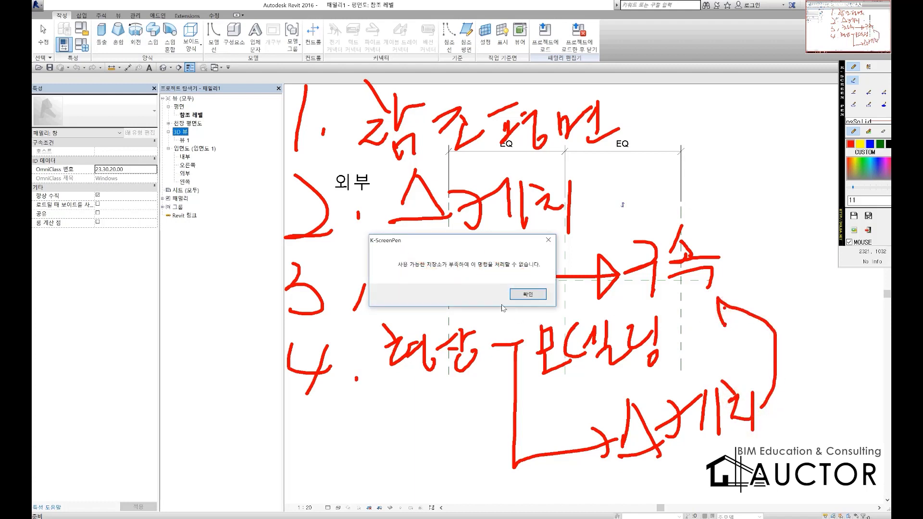
click(528, 295)
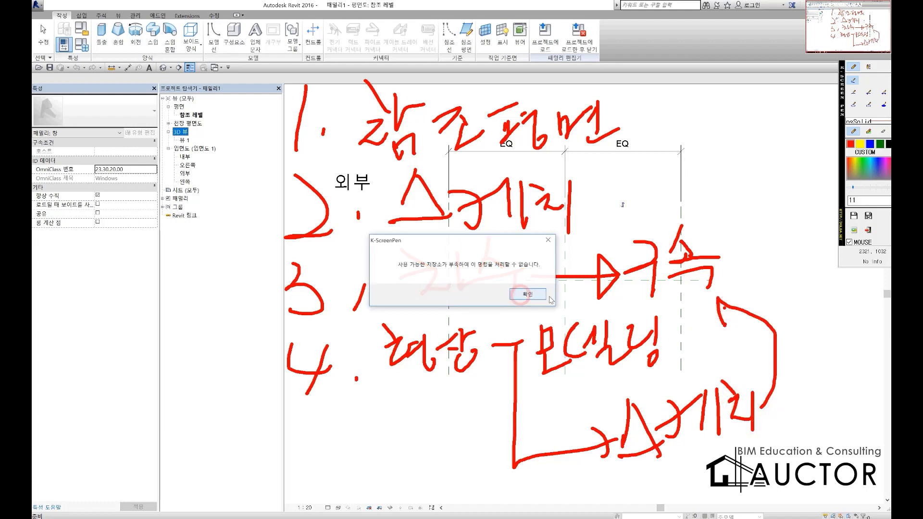
click(518, 298)
click(736, 295)
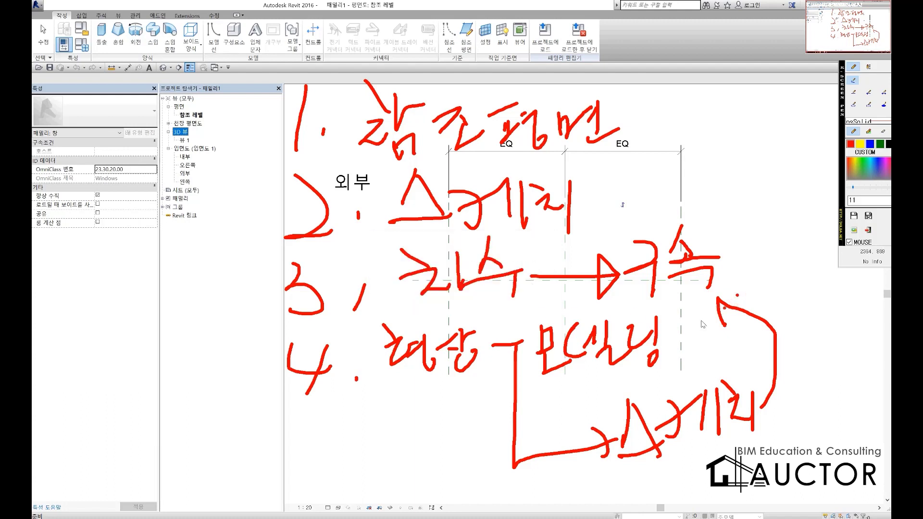
key(Return)
key(Escape)
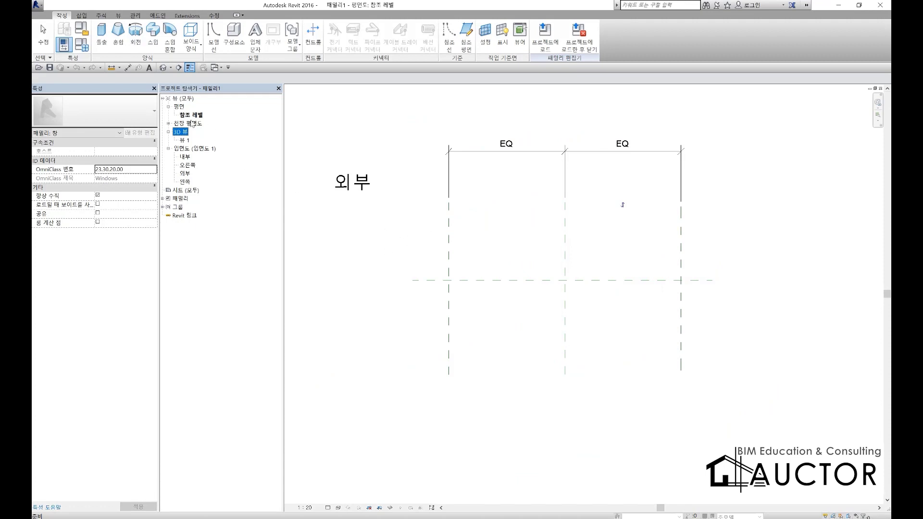
click(195, 115)
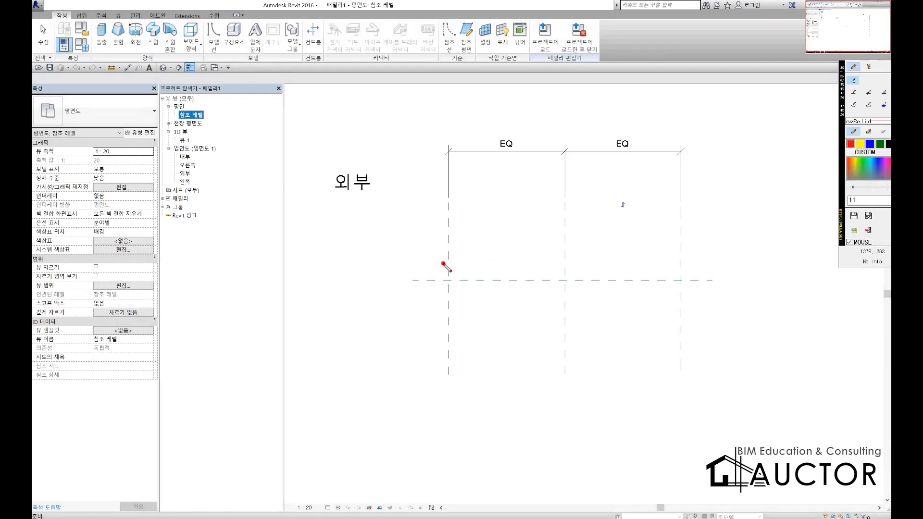
drag(442, 264, 688, 261)
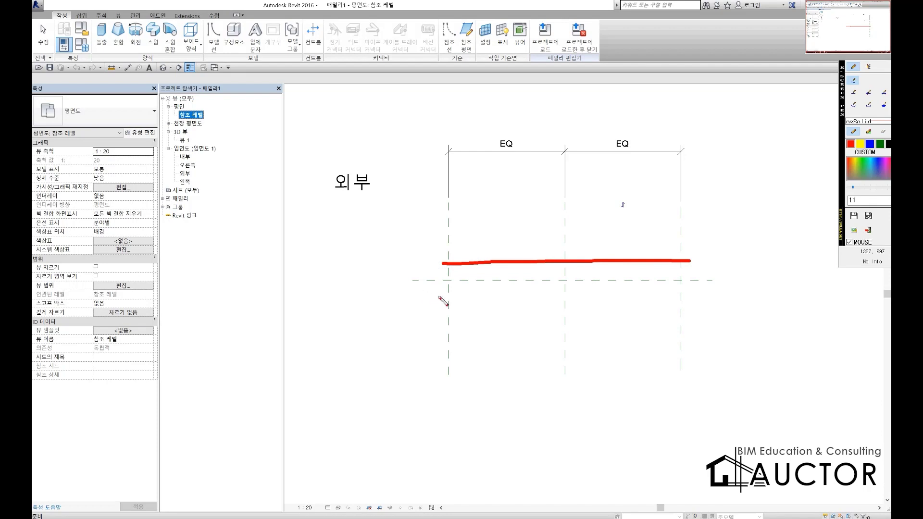
mouse_move(445, 298)
mouse_down()
mouse_move(679, 293)
mouse_move(688, 260)
mouse_up()
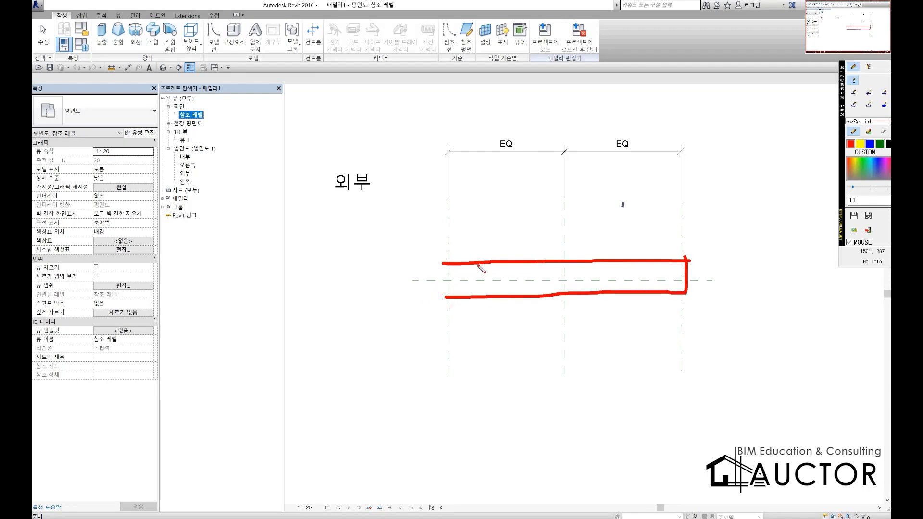
drag(443, 263, 447, 306)
mouse_move(807, 161)
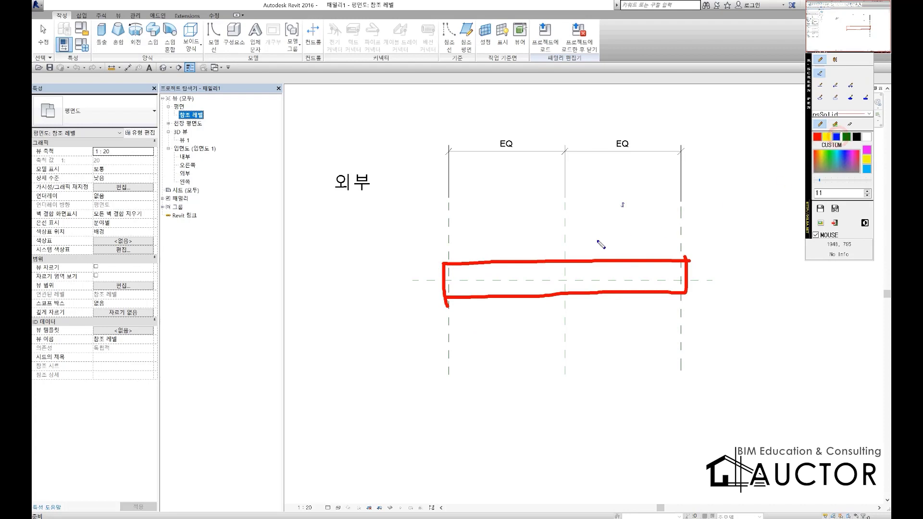
drag(444, 275, 685, 273)
drag(441, 281, 688, 281)
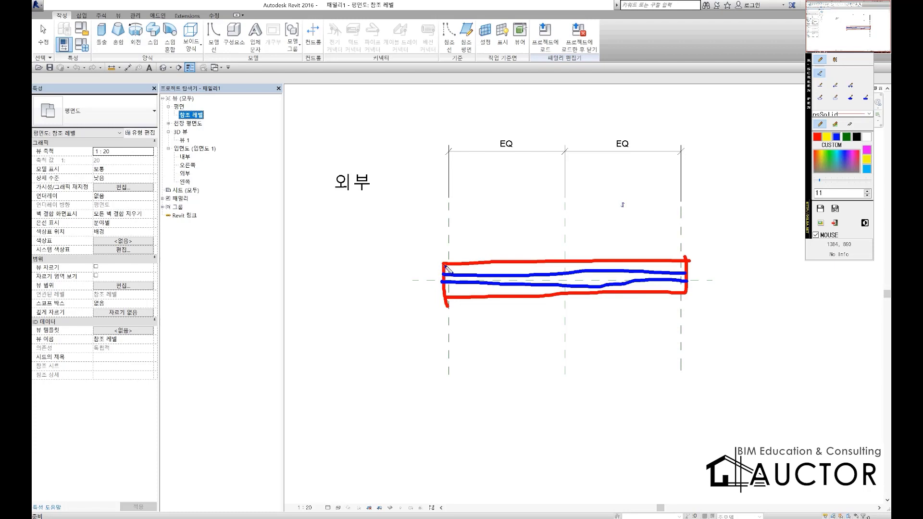
key(Escape)
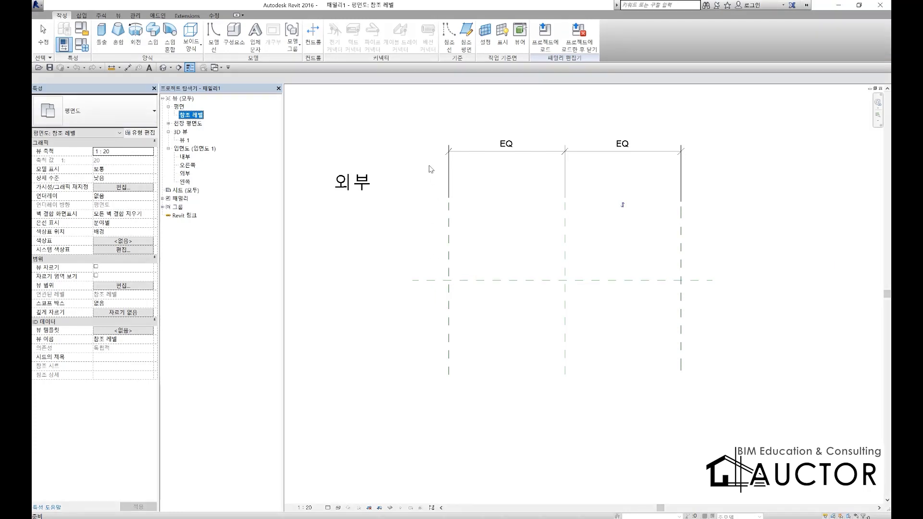
mouse_move(461, 62)
mouse_down()
mouse_move(455, 22)
mouse_move(481, 24)
mouse_move(466, 66)
mouse_move(454, 63)
mouse_up()
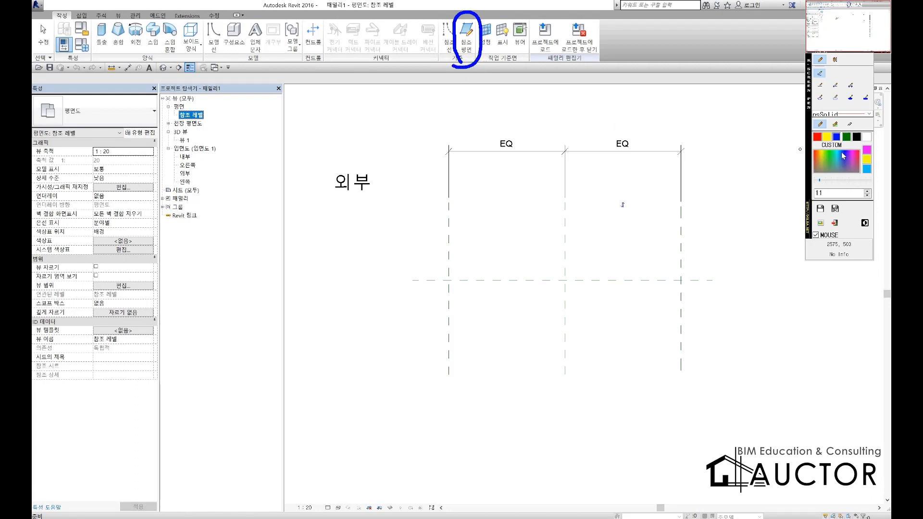
click(817, 137)
mouse_move(450, 18)
mouse_down()
mouse_move(444, 54)
mouse_move(461, 60)
mouse_move(476, 15)
mouse_move(465, 87)
mouse_up()
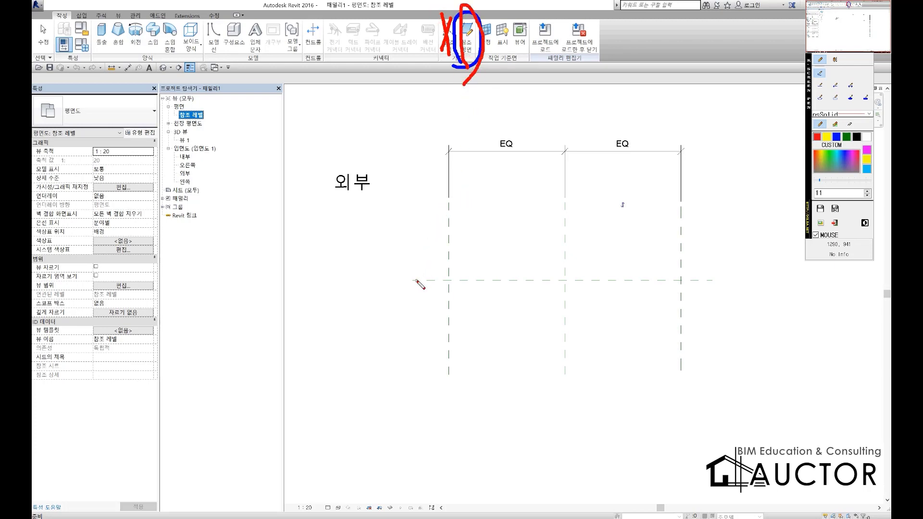
mouse_move(413, 279)
mouse_down()
mouse_move(725, 279)
mouse_move(423, 264)
mouse_move(747, 262)
mouse_up()
drag(410, 302, 766, 303)
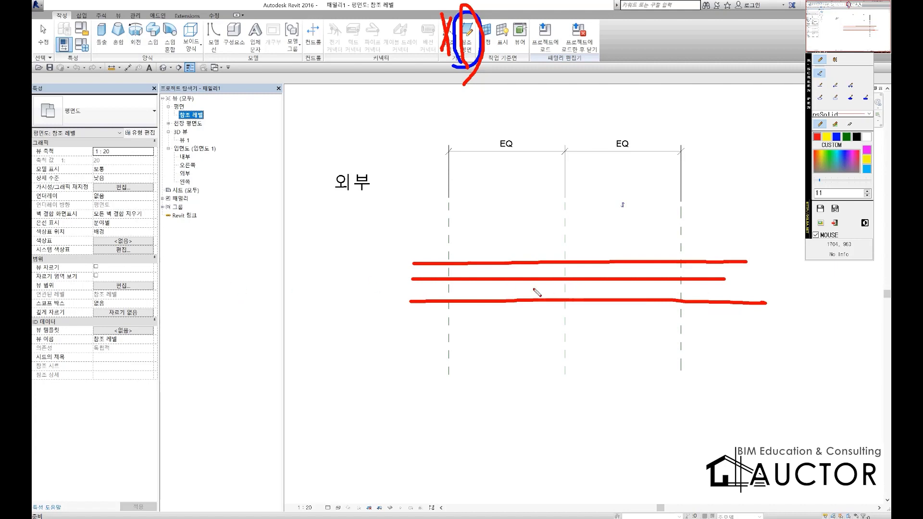
mouse_move(315, 210)
mouse_down()
mouse_move(299, 232)
mouse_move(365, 227)
mouse_move(392, 214)
mouse_move(392, 238)
mouse_up()
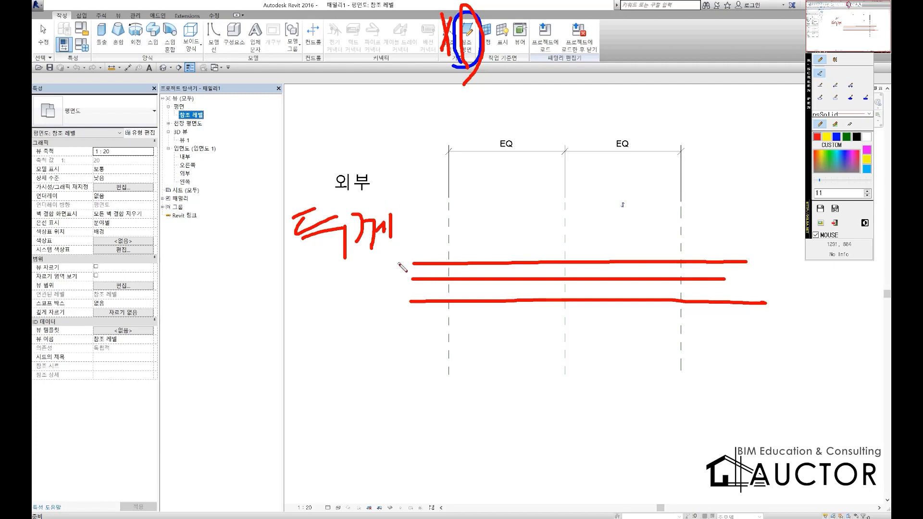
key(Escape)
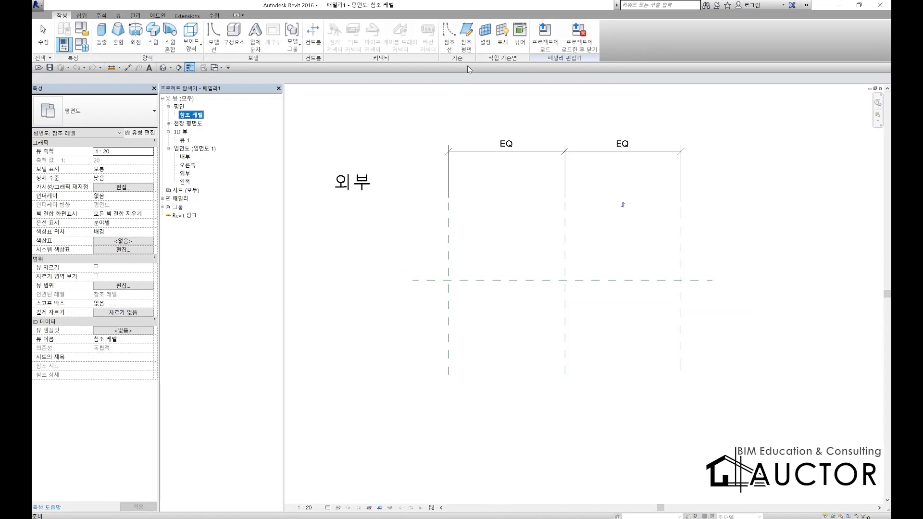
- Draw two horizontal reference planes in the plan, one about 240 mm above and one about 240 mm below the centre reference plane
click(466, 32)
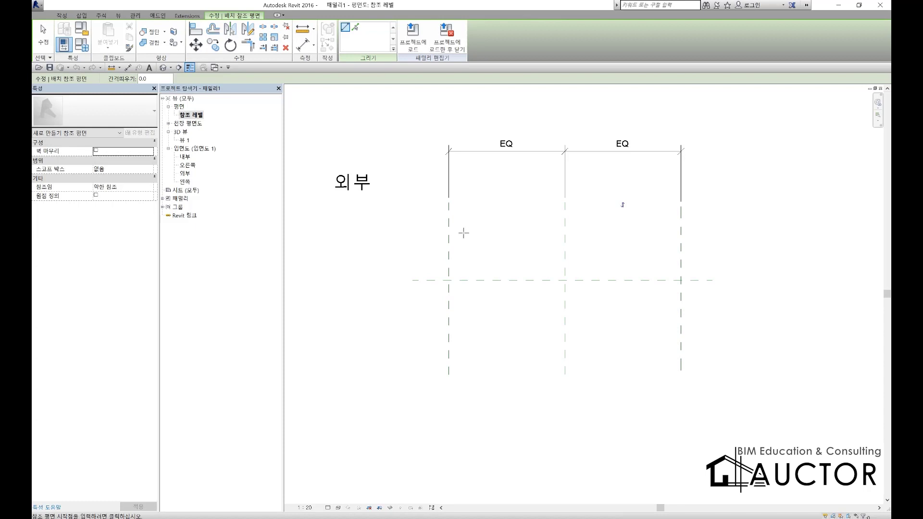
click(414, 247)
click(721, 247)
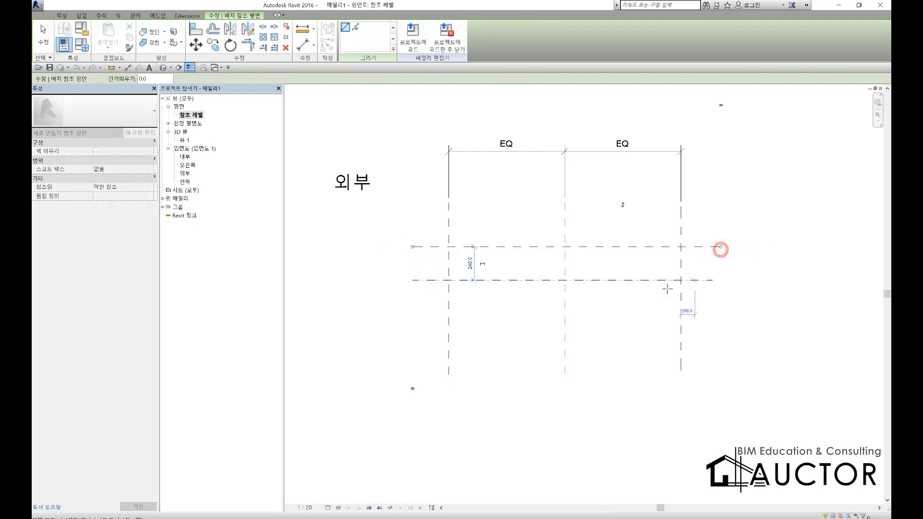
click(411, 315)
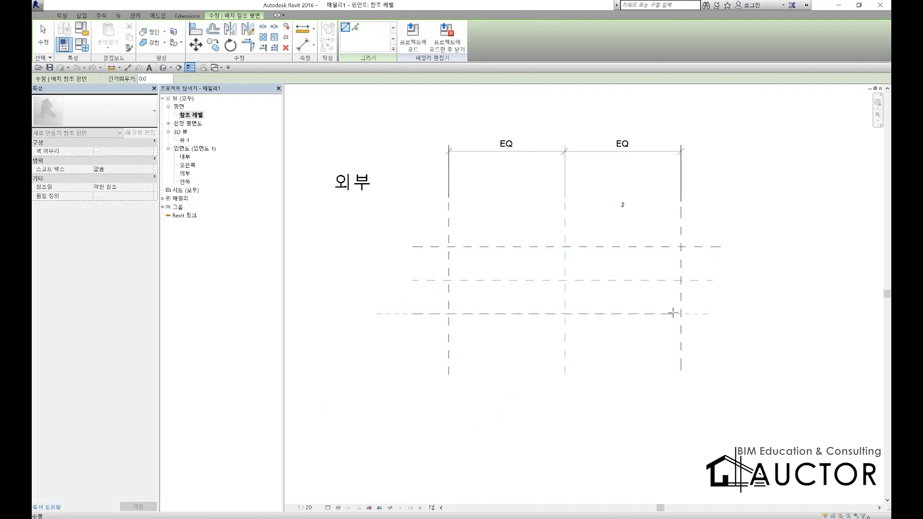
click(721, 314)
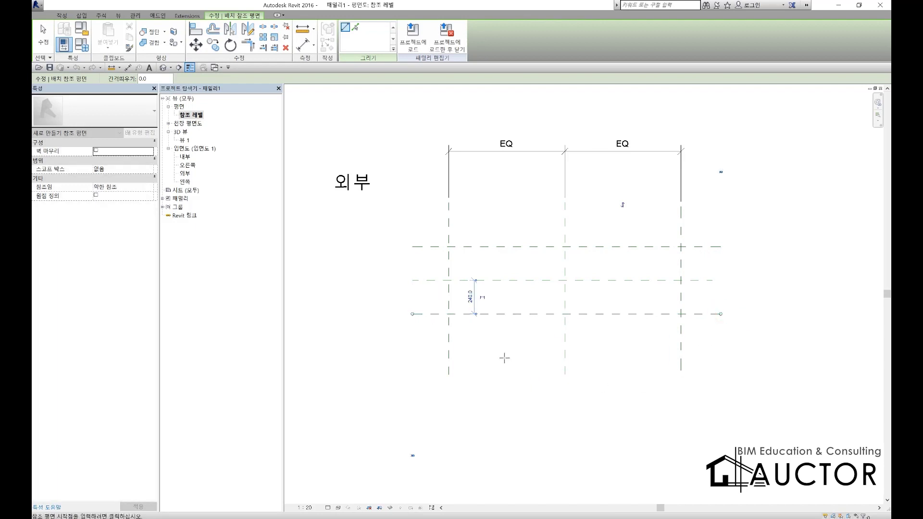
key(Escape)
key(Escape)
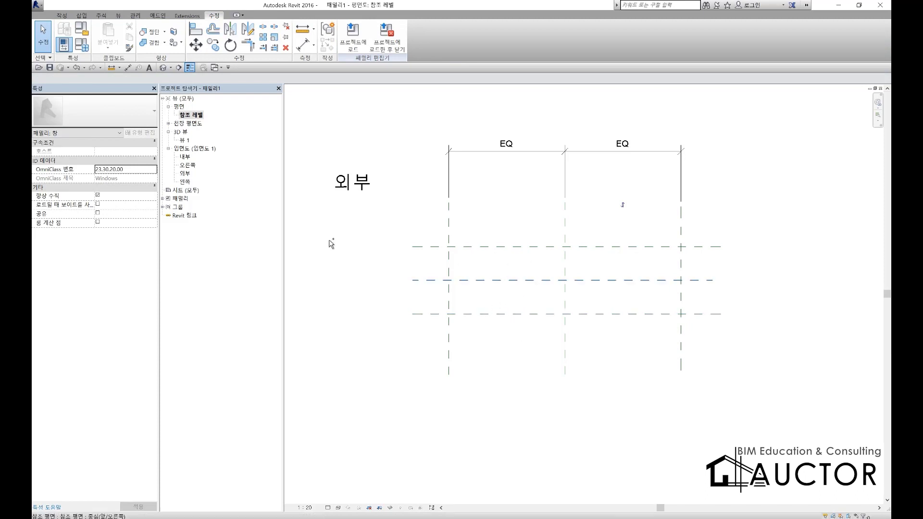
key(F9)
drag(239, 114, 240, 148)
click(262, 136)
mouse_move(291, 100)
mouse_down()
mouse_move(301, 140)
mouse_move(322, 152)
mouse_up()
drag(319, 114, 321, 144)
mouse_move(322, 129)
mouse_down()
mouse_move(337, 127)
mouse_move(339, 155)
mouse_up()
mouse_move(347, 116)
mouse_down()
mouse_move(355, 158)
mouse_move(399, 152)
mouse_move(419, 116)
mouse_move(420, 148)
mouse_up()
click(407, 137)
mouse_move(432, 126)
mouse_down()
mouse_move(448, 120)
mouse_move(455, 145)
mouse_up()
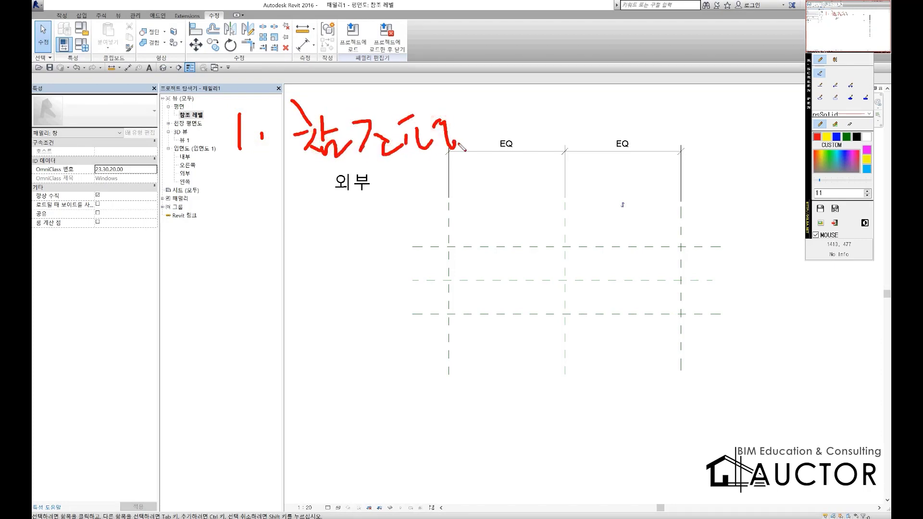
drag(236, 187, 252, 227)
click(281, 210)
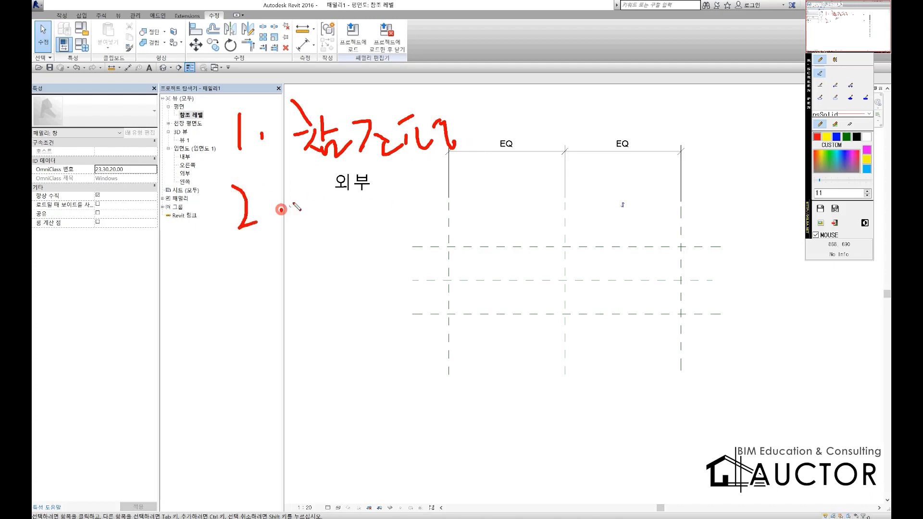
drag(285, 169, 317, 219)
drag(333, 192, 333, 220)
mouse_move(354, 180)
mouse_down()
mouse_move(337, 218)
mouse_move(371, 211)
mouse_up()
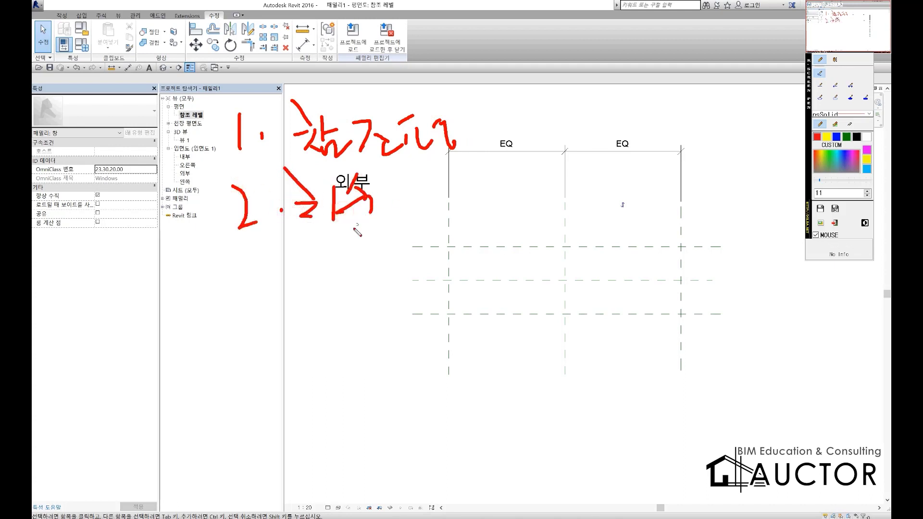
drag(225, 256, 231, 284)
click(266, 282)
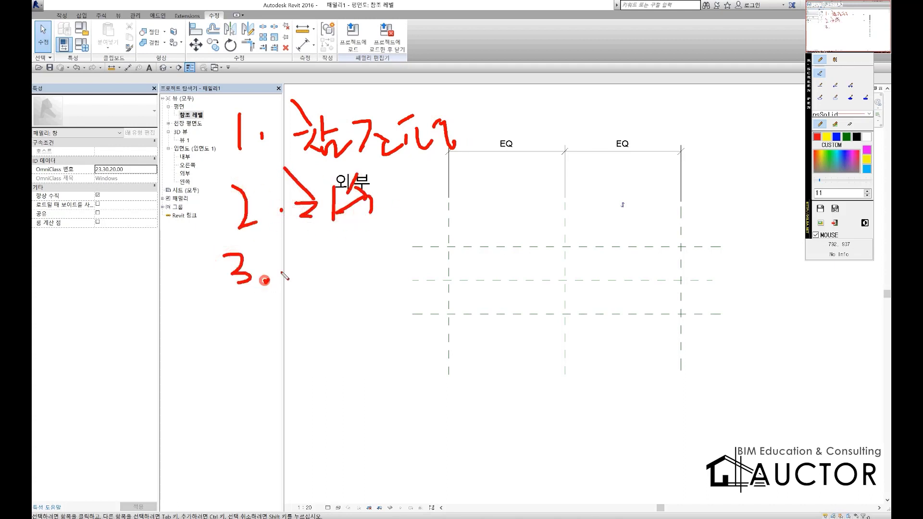
mouse_move(292, 249)
mouse_down()
mouse_move(297, 288)
mouse_move(354, 254)
mouse_move(372, 283)
mouse_move(382, 272)
mouse_up()
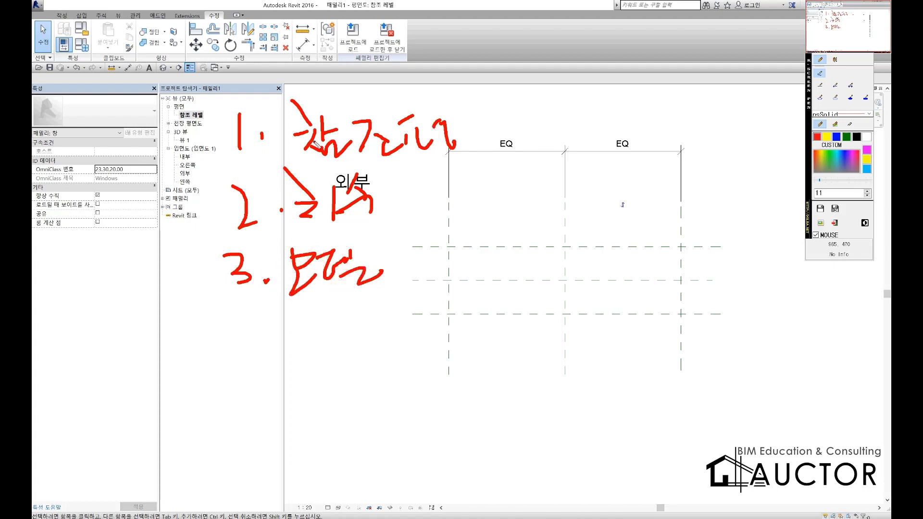
drag(276, 159, 522, 151)
drag(419, 244, 681, 242)
drag(427, 319, 777, 328)
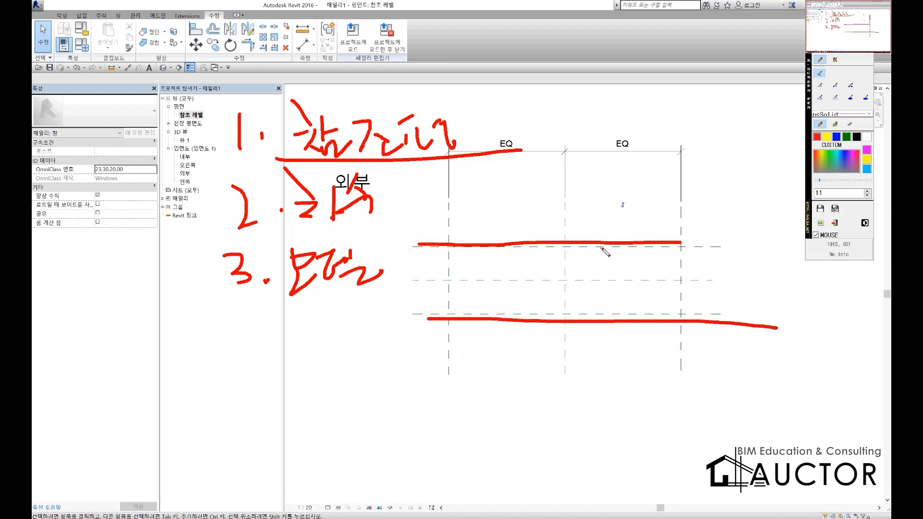
drag(744, 245, 788, 245)
drag(767, 247, 767, 318)
drag(744, 317, 787, 319)
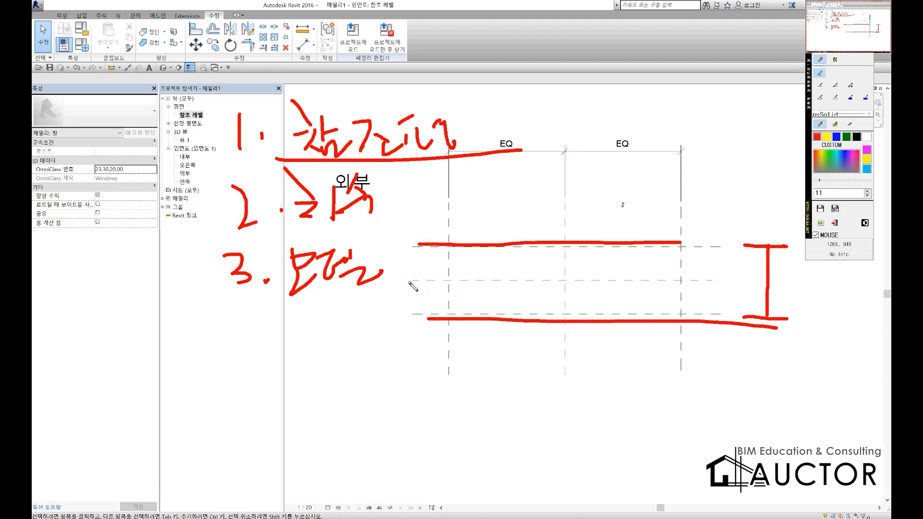
click(837, 137)
drag(402, 282, 719, 281)
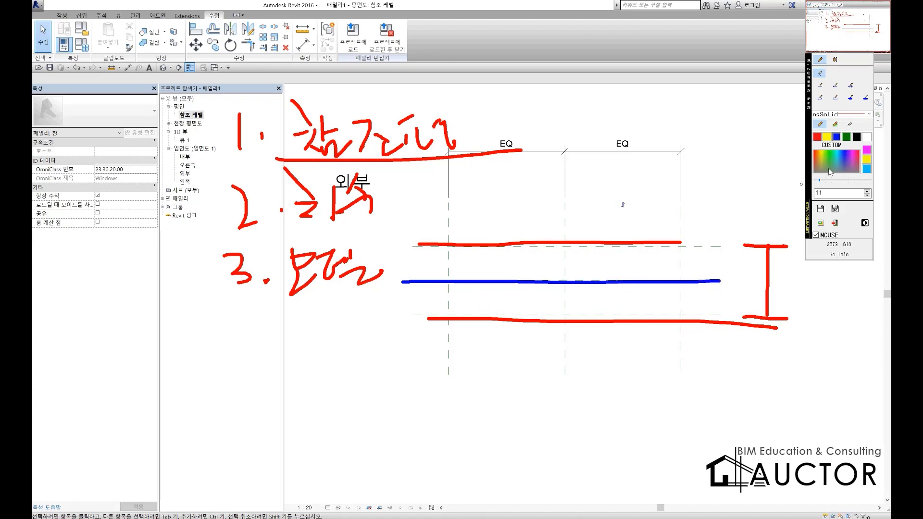
click(816, 137)
mouse_move(372, 248)
mouse_down()
mouse_move(395, 247)
mouse_move(376, 337)
mouse_move(425, 324)
mouse_up()
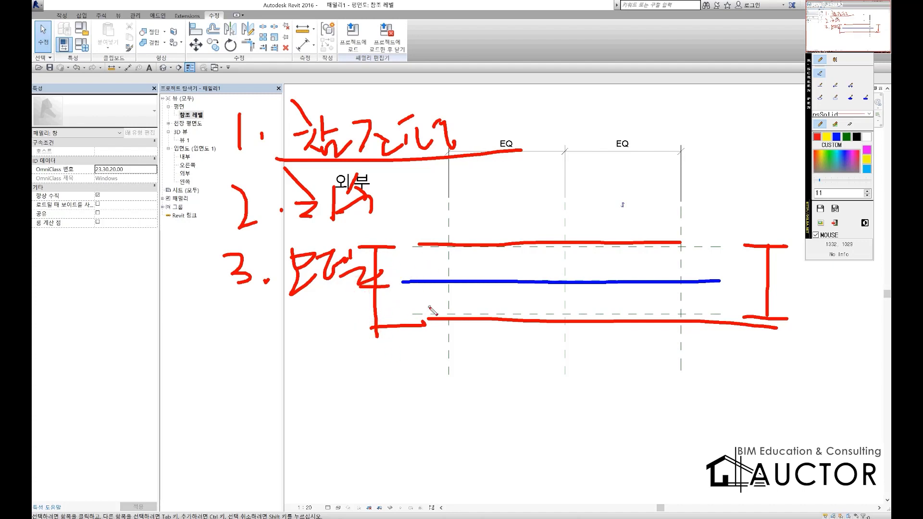
mouse_move(481, 254)
mouse_down()
mouse_move(496, 233)
mouse_move(477, 264)
mouse_up()
drag(474, 318, 485, 331)
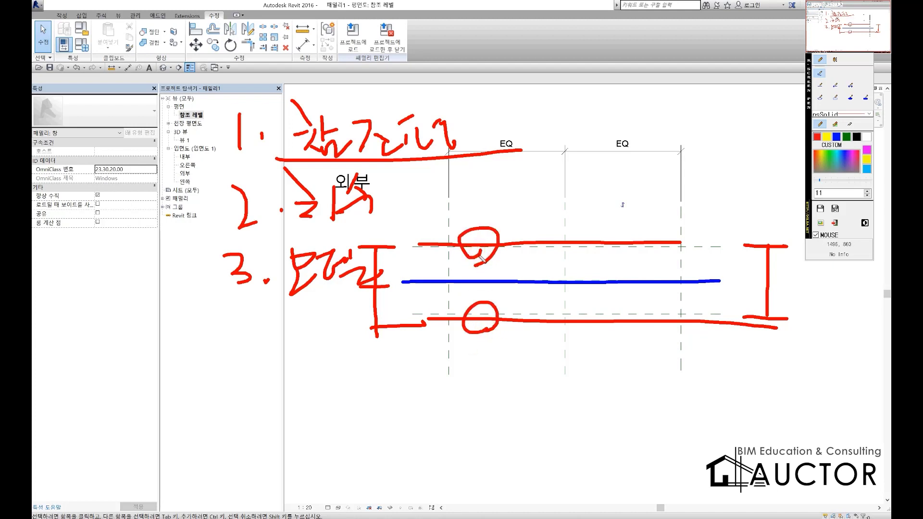
key(Escape)
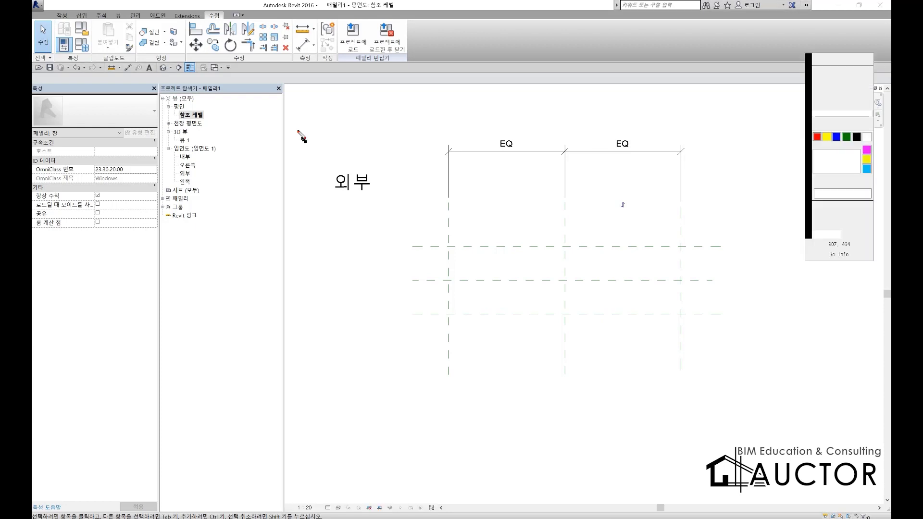
mouse_move(292, 182)
mouse_down()
mouse_move(292, 126)
mouse_move(293, 181)
mouse_up()
drag(327, 128, 374, 128)
drag(347, 130, 346, 178)
drag(332, 181, 404, 185)
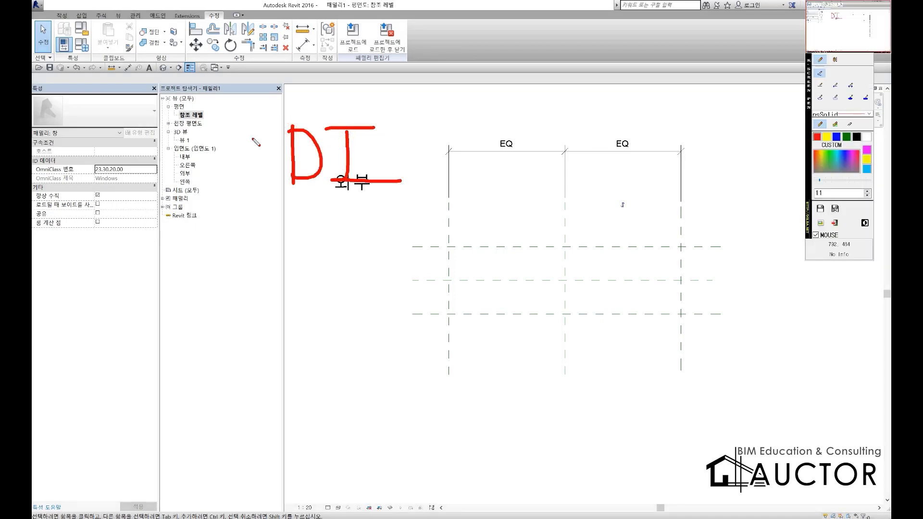
mouse_move(129, 80)
mouse_down()
mouse_move(124, 68)
mouse_move(140, 65)
mouse_move(116, 81)
mouse_up()
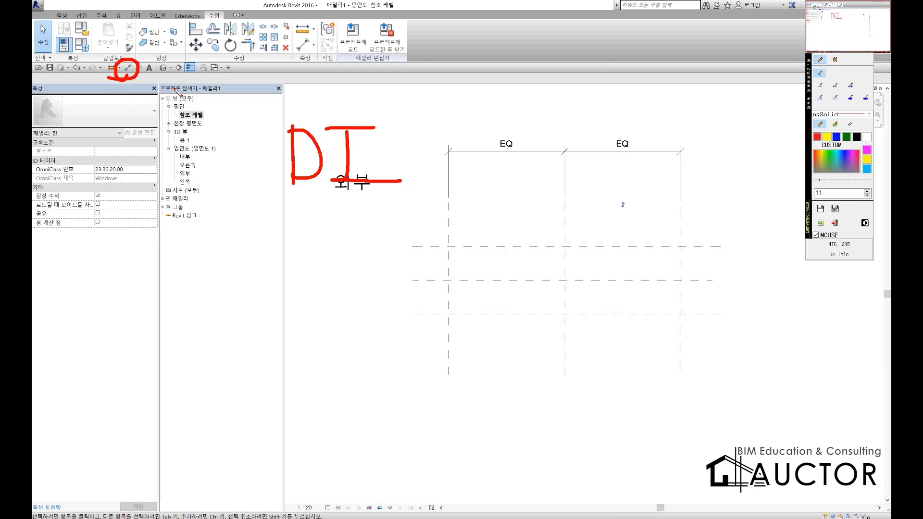
key(Escape)
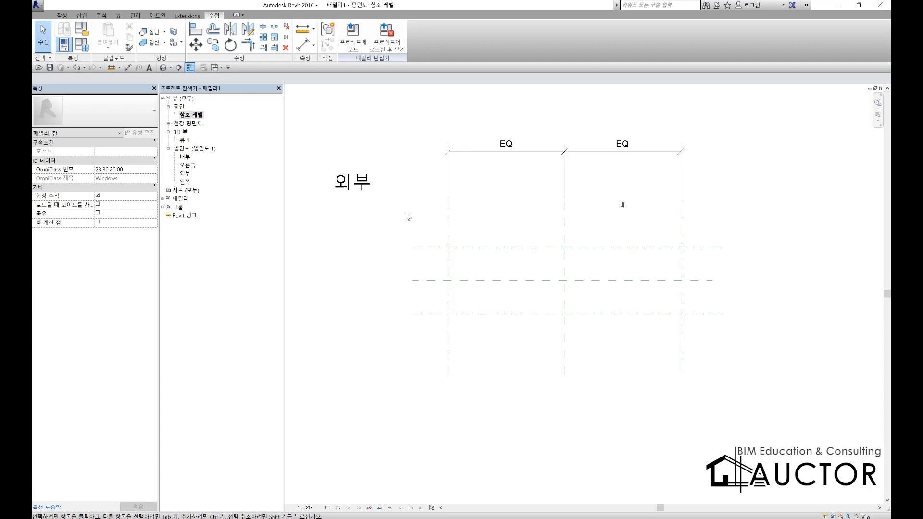
- Add an aligned dimension string across the three horizontal reference planes, placed beside their ends, and constrain its segments as equal (EQ)
key(d)
key(i)
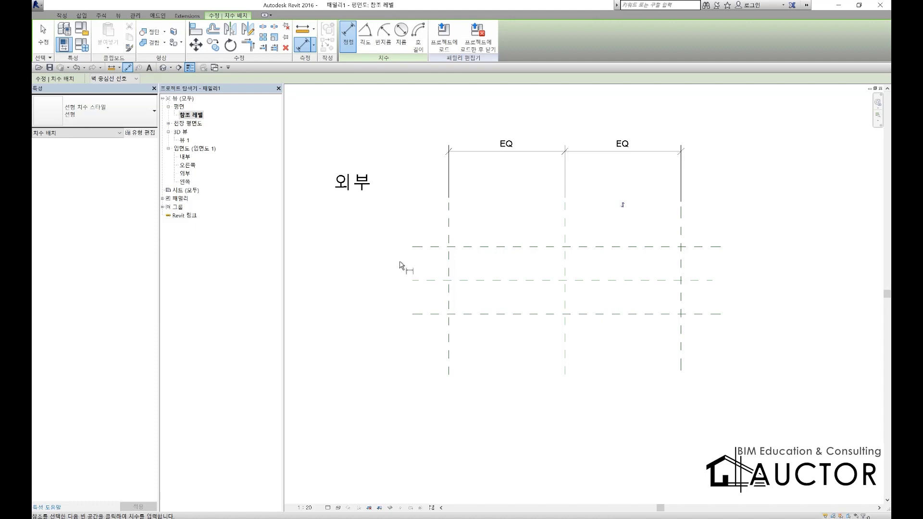
click(415, 313)
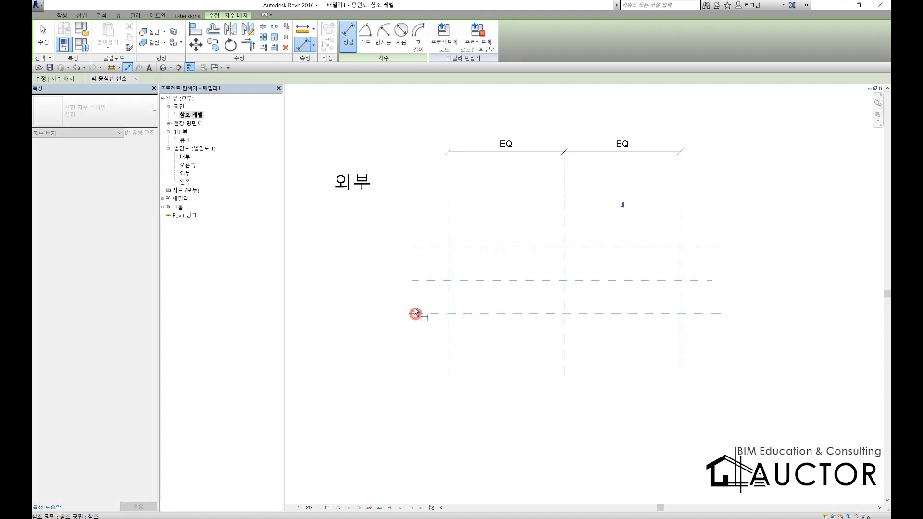
click(422, 280)
click(426, 248)
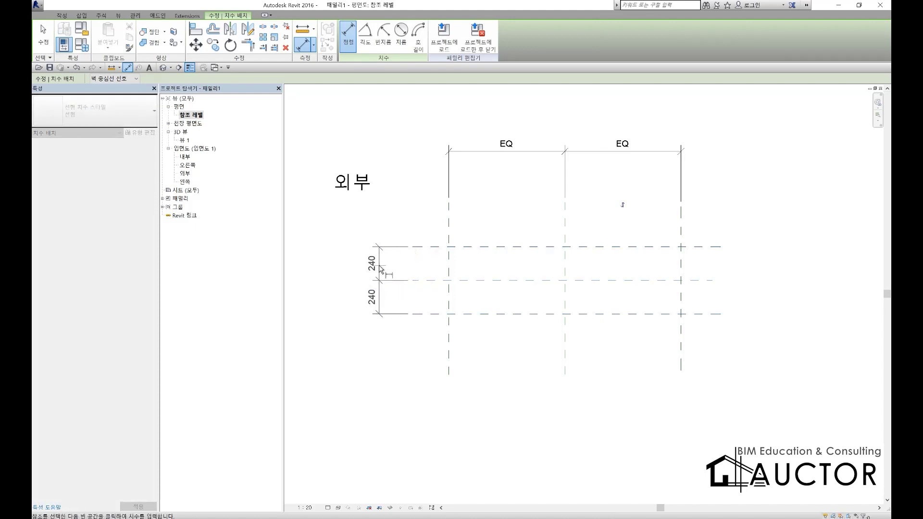
click(369, 267)
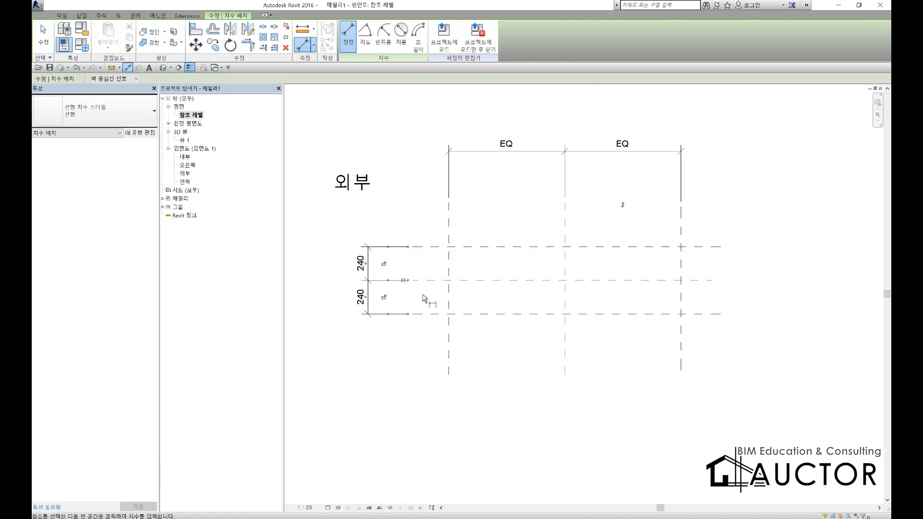
scroll(400, 277, up, 2)
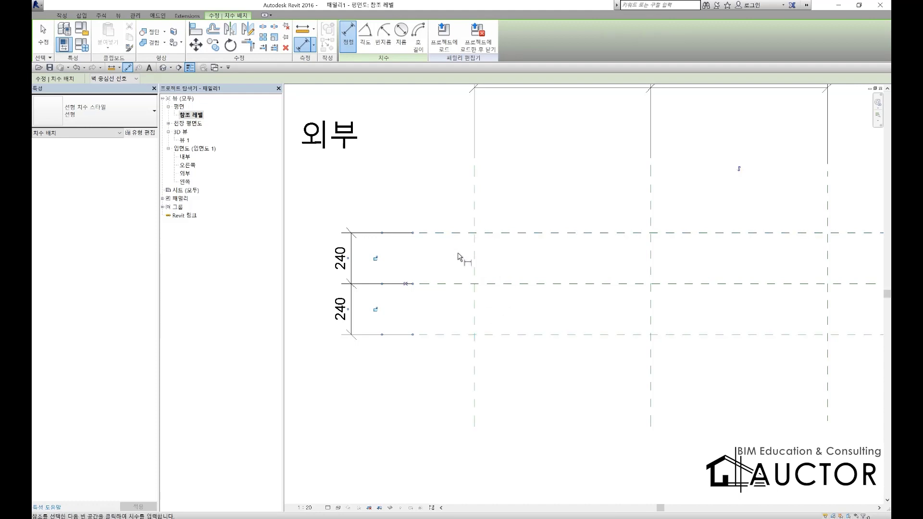
click(405, 285)
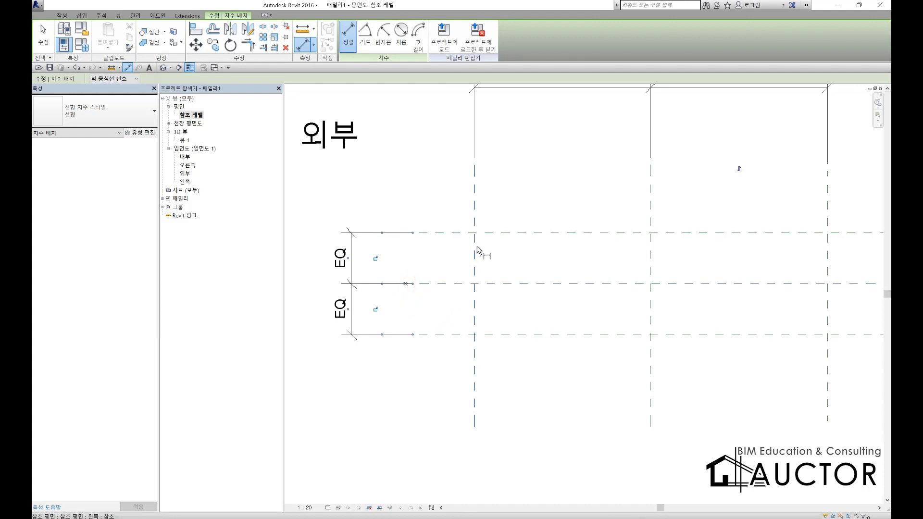
- Add an overall aligned dimension between the two outer horizontal reference planes, placed outside the EQ dimension string
scroll(478, 250, down, 3)
scroll(567, 336, up, 2)
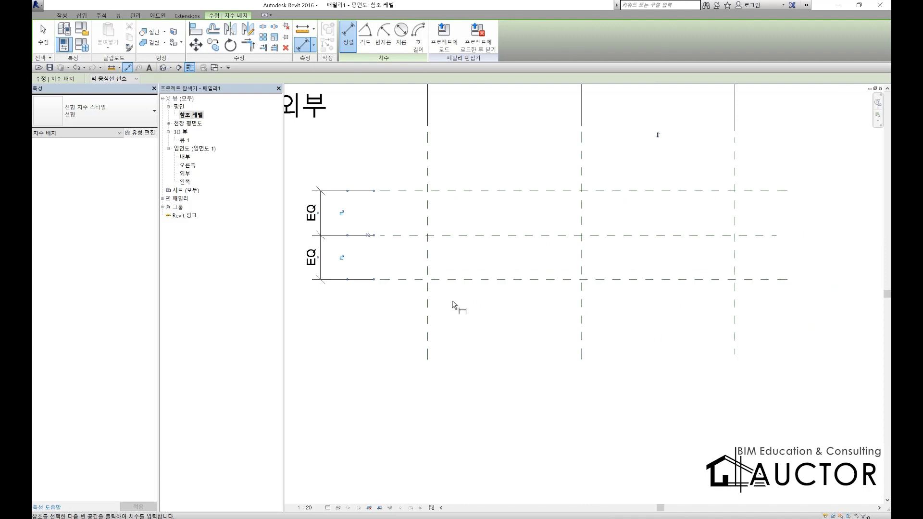
middle_drag(453, 305, 516, 325)
click(472, 299)
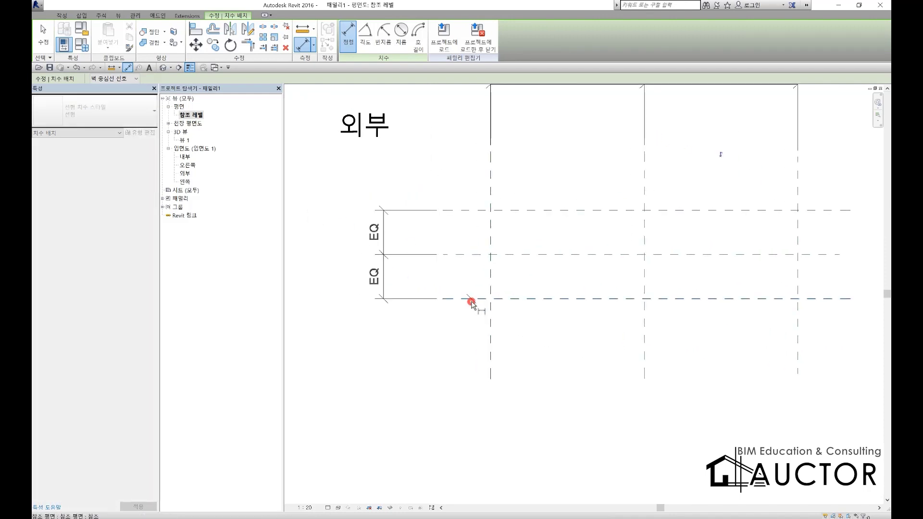
click(471, 210)
click(356, 354)
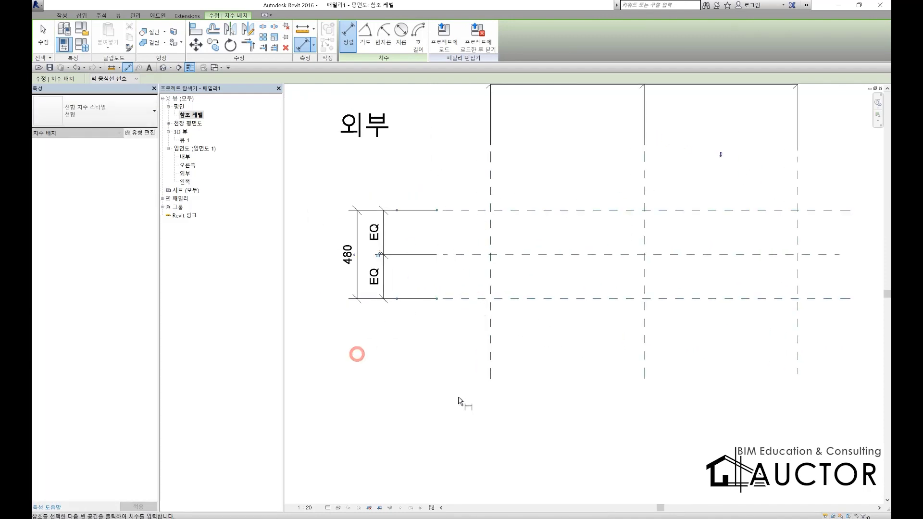
key(Escape)
key(Escape)
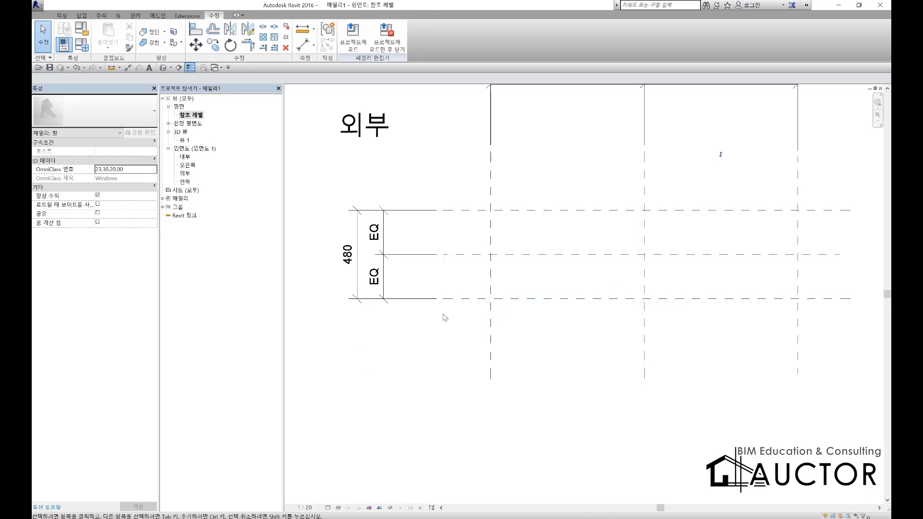
click(384, 273)
click(423, 243)
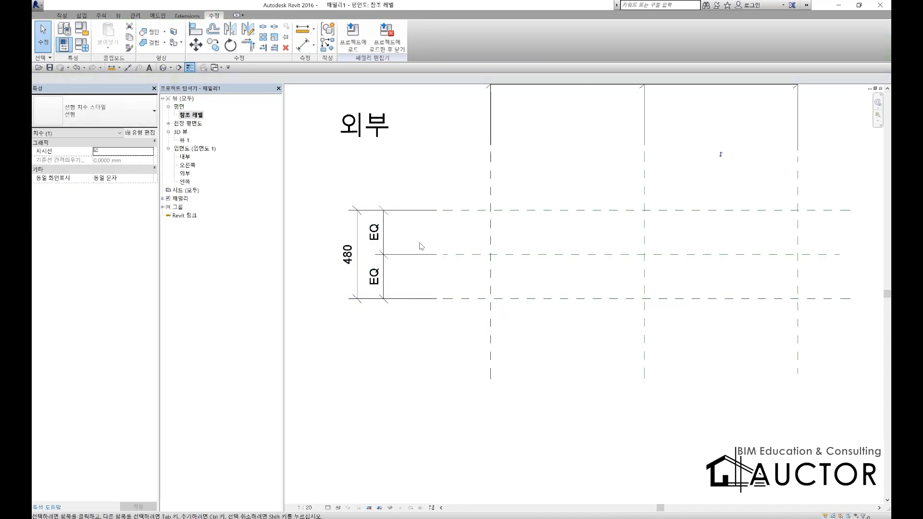
key(F9)
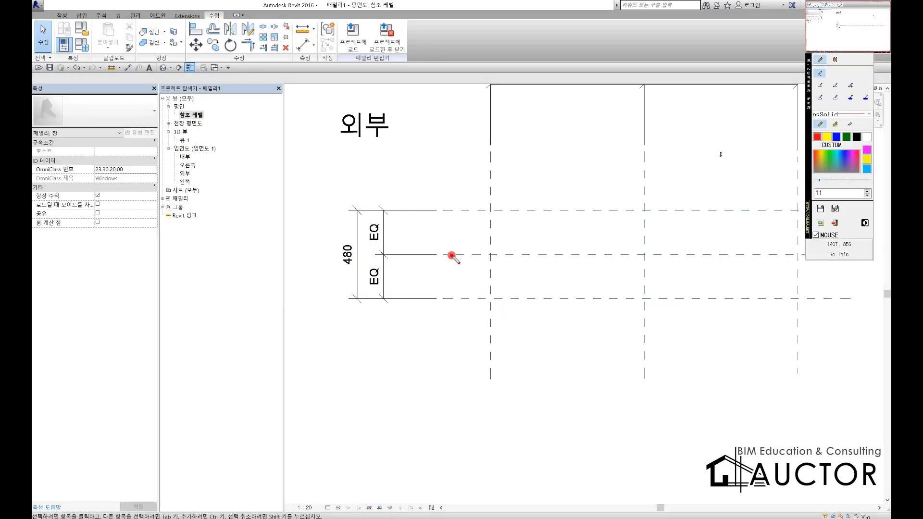
drag(452, 255, 697, 255)
mouse_move(532, 246)
mouse_down()
mouse_move(540, 211)
mouse_move(546, 229)
mouse_up()
drag(552, 309, 547, 298)
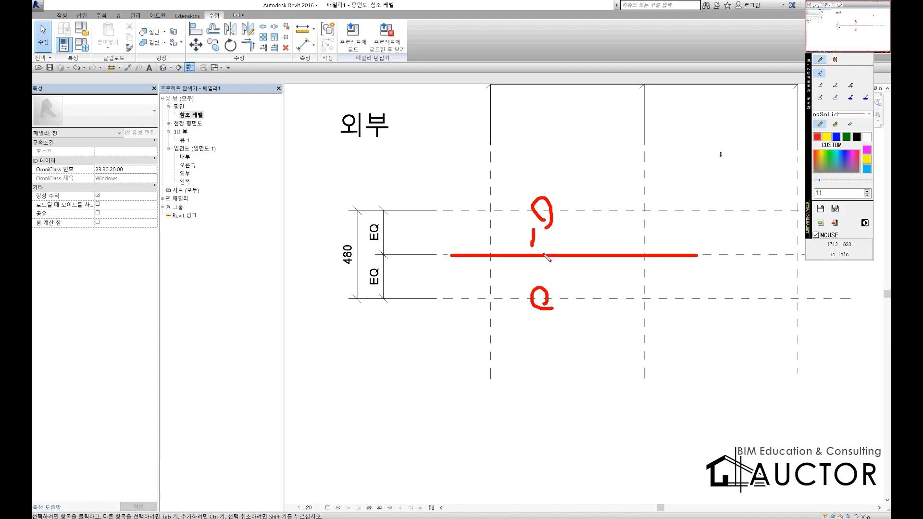
mouse_move(359, 272)
mouse_down()
mouse_move(327, 252)
mouse_move(357, 242)
mouse_move(358, 277)
mouse_up()
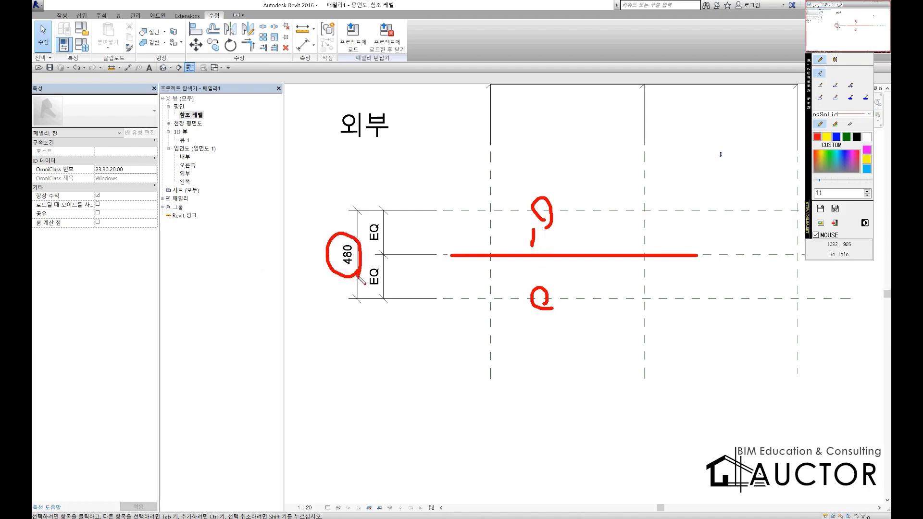
mouse_move(437, 212)
mouse_down()
mouse_move(458, 212)
mouse_move(440, 299)
mouse_move(453, 300)
mouse_up()
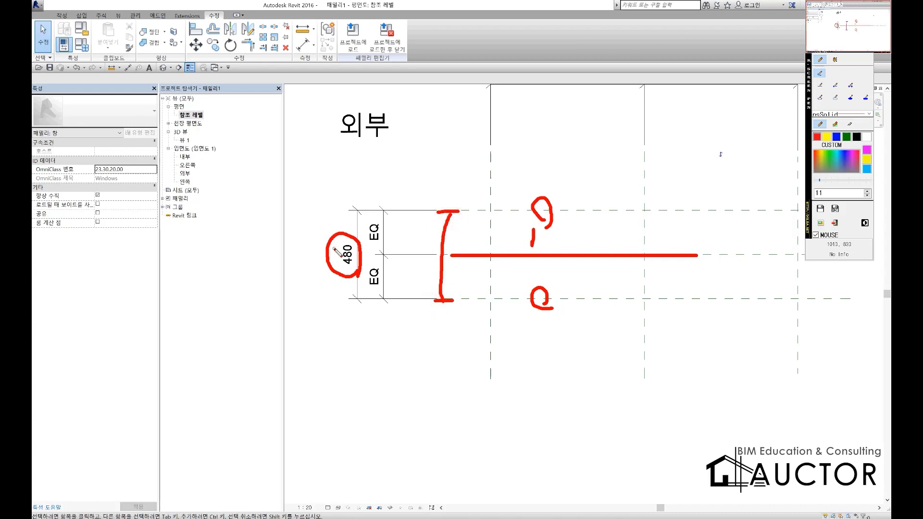
mouse_move(303, 272)
mouse_down()
mouse_move(311, 307)
mouse_move(327, 291)
mouse_up()
mouse_move(379, 275)
mouse_down()
mouse_move(370, 282)
mouse_move(380, 281)
mouse_up()
drag(378, 225, 403, 250)
mouse_move(412, 231)
mouse_down()
mouse_move(425, 225)
mouse_move(435, 250)
mouse_move(401, 292)
mouse_move(437, 283)
mouse_move(413, 291)
mouse_up()
key(Escape)
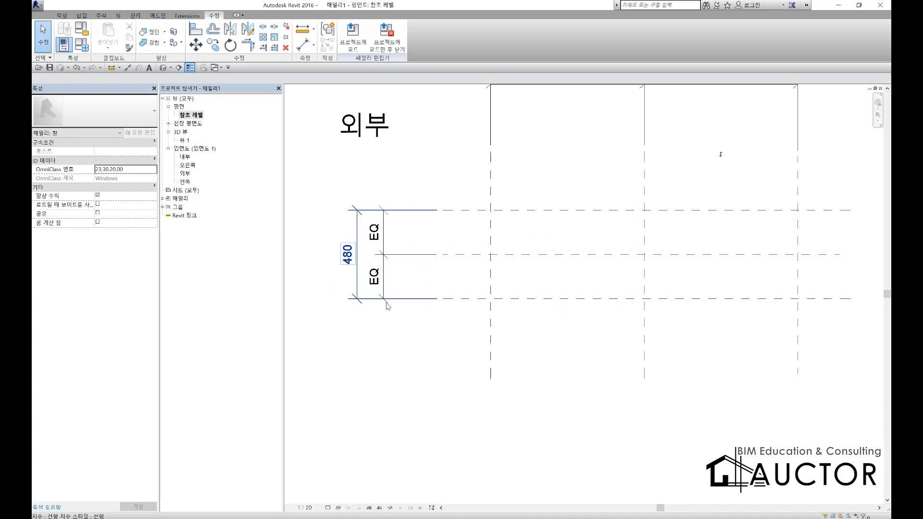